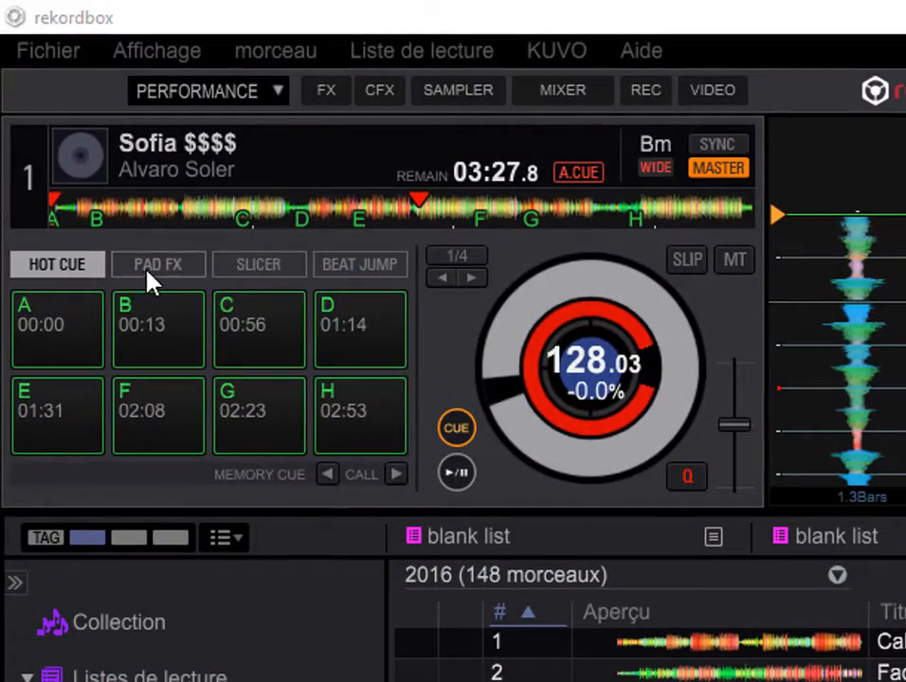
# - View deck 1's Pad FX, Slicer and Beat Jump pad modes, and return the pads to Hot Cue mode
pyautogui.click(152, 270)
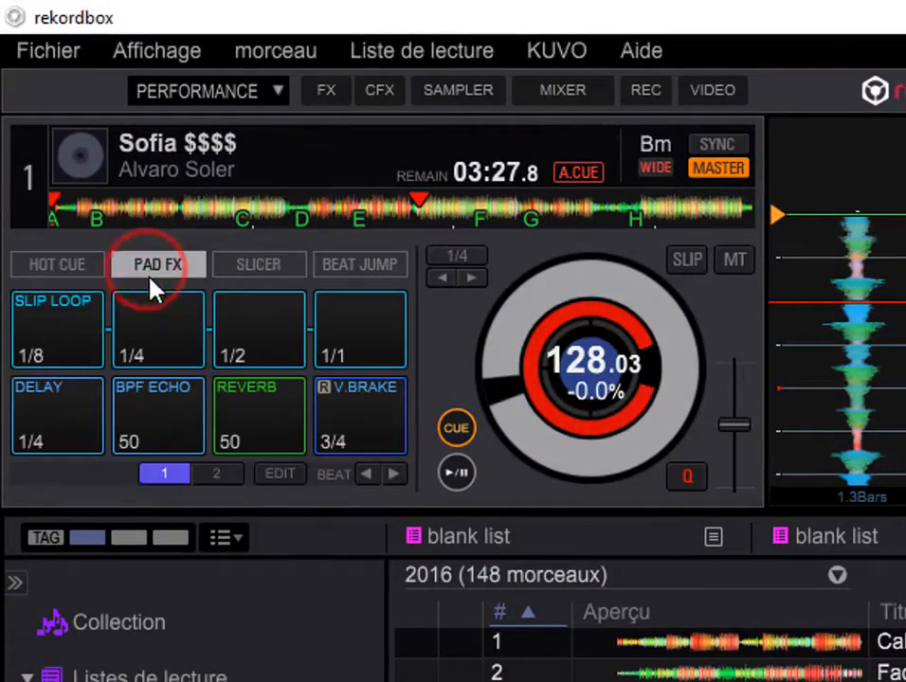
pyautogui.click(267, 267)
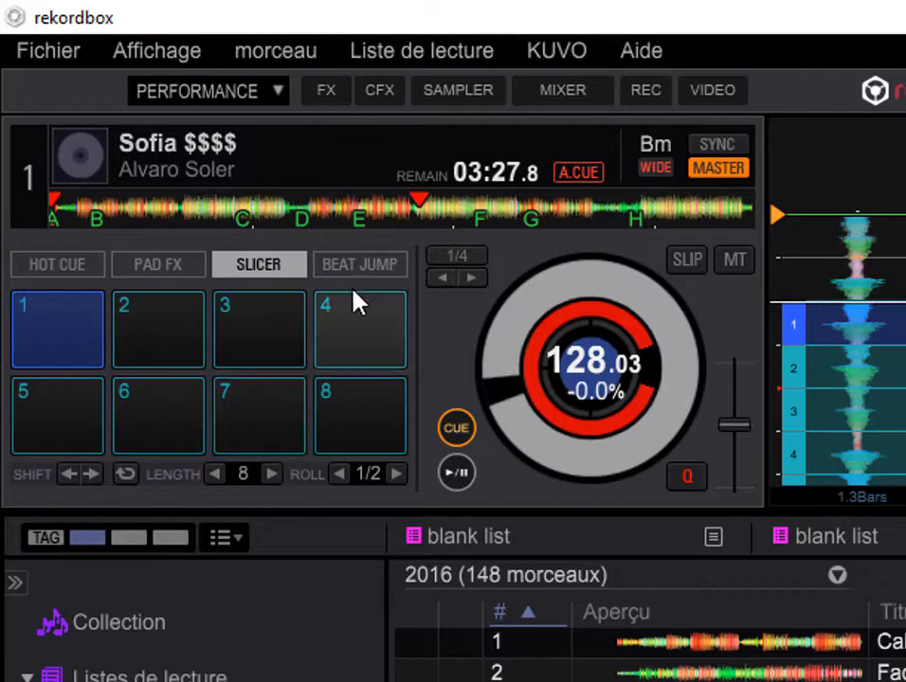
pyautogui.click(369, 267)
pyautogui.click(57, 265)
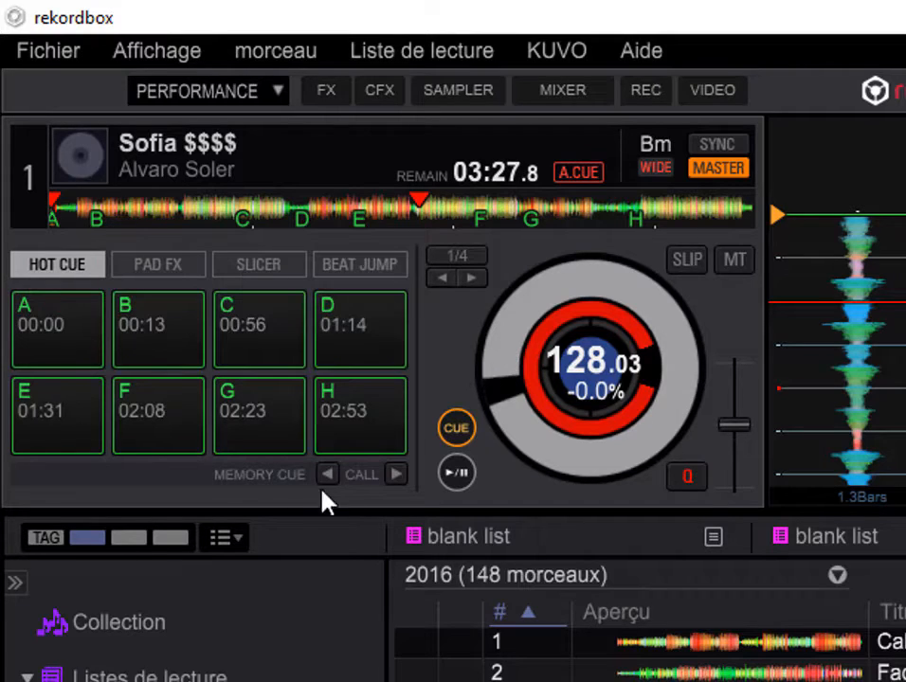
# - Audition deck 1's hot cues A, B, C, D, G, H and F, finishing on hot cue B
pyautogui.click(69, 335)
pyautogui.click(170, 338)
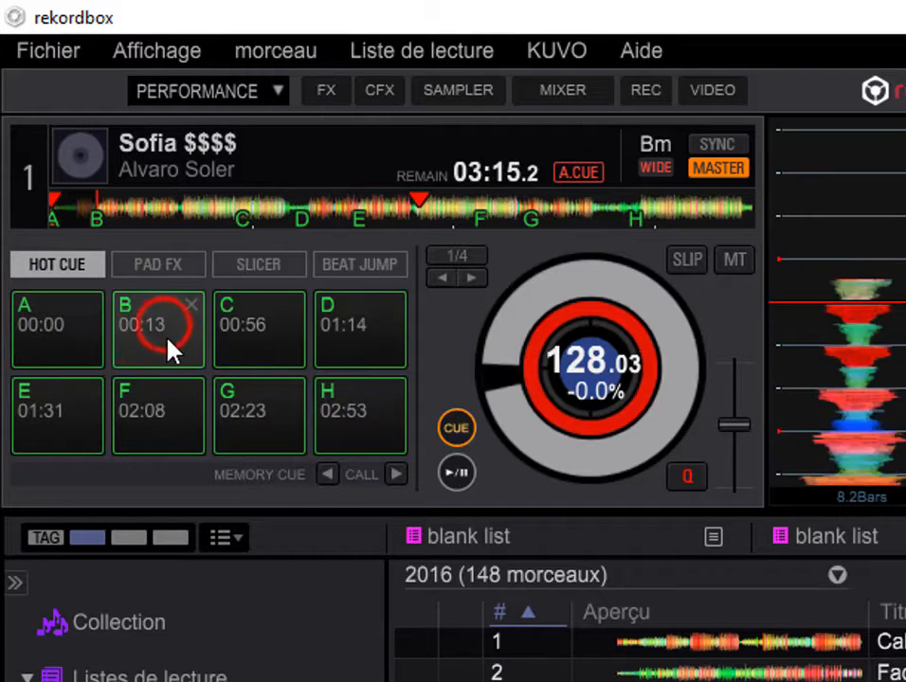
pyautogui.click(240, 331)
pyautogui.click(384, 337)
pyautogui.click(258, 421)
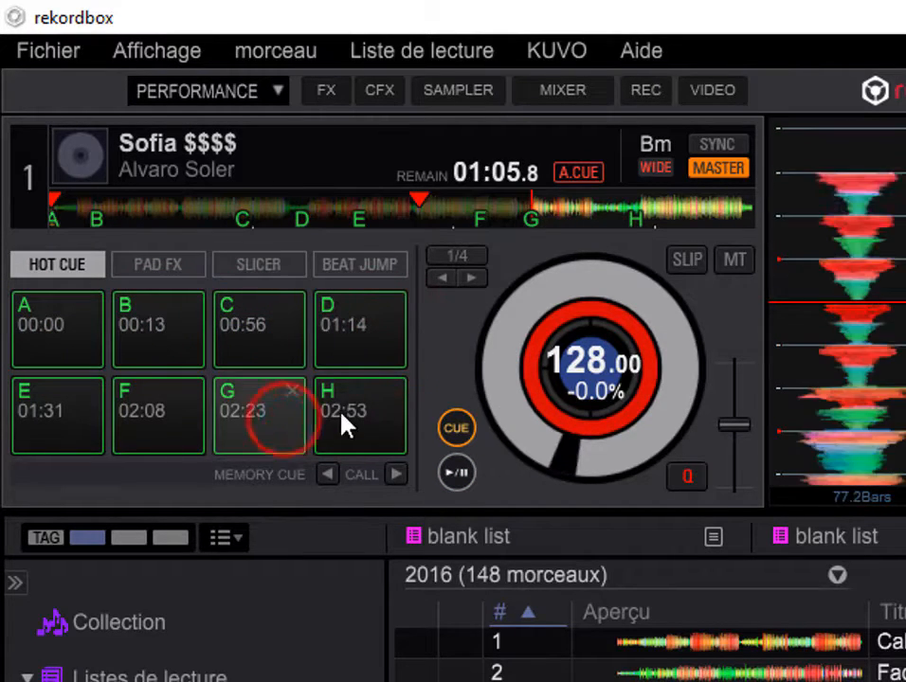
pyautogui.click(347, 420)
pyautogui.click(138, 413)
pyautogui.click(141, 333)
pyautogui.click(40, 334)
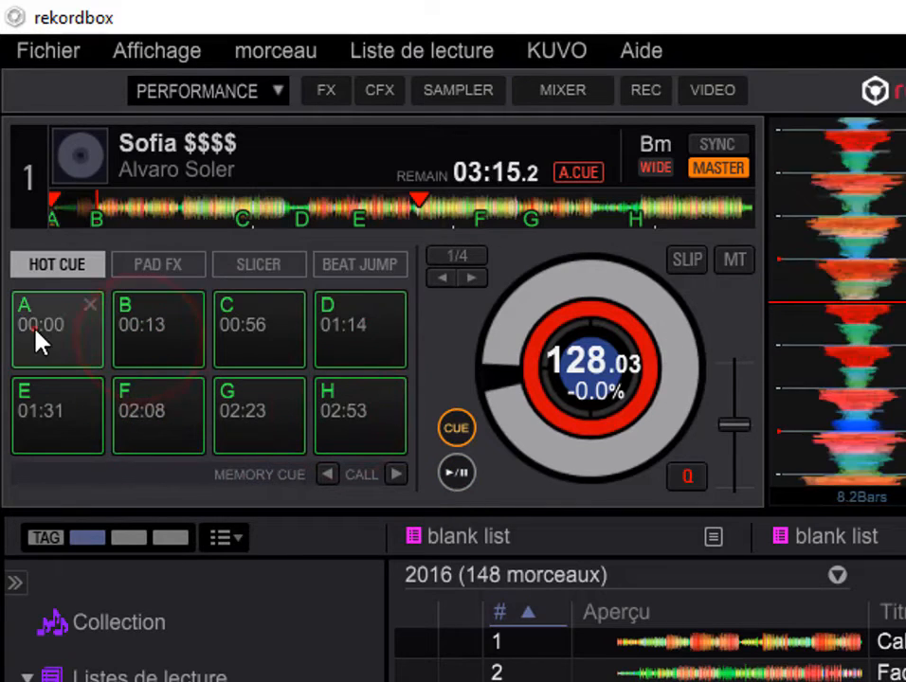
pyautogui.click(168, 330)
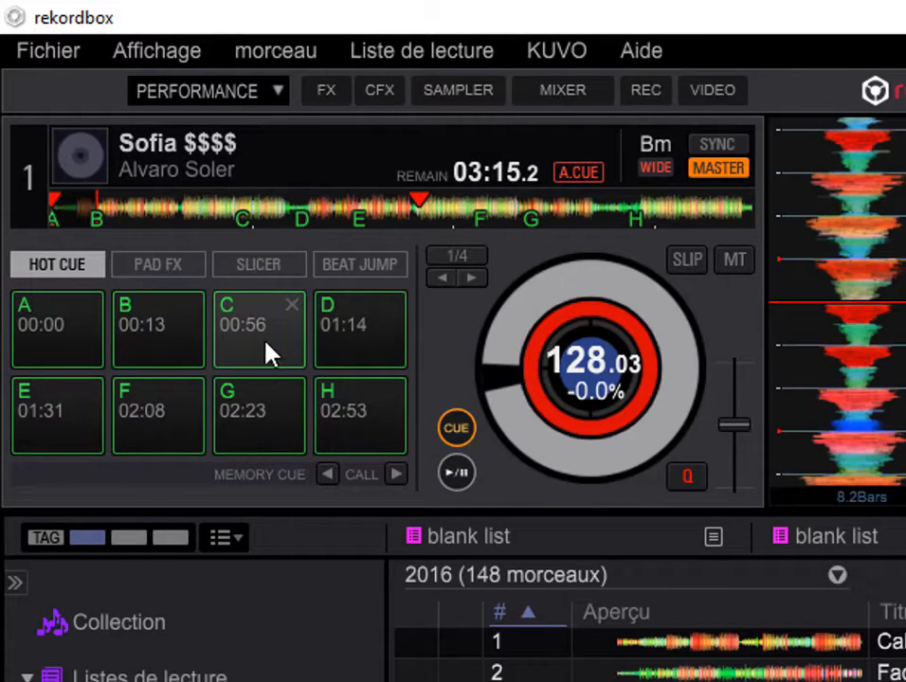
# - Delete deck 1's hot cue H and set a new one at 02:44 during playback, and pause the deck
pyautogui.click(393, 390)
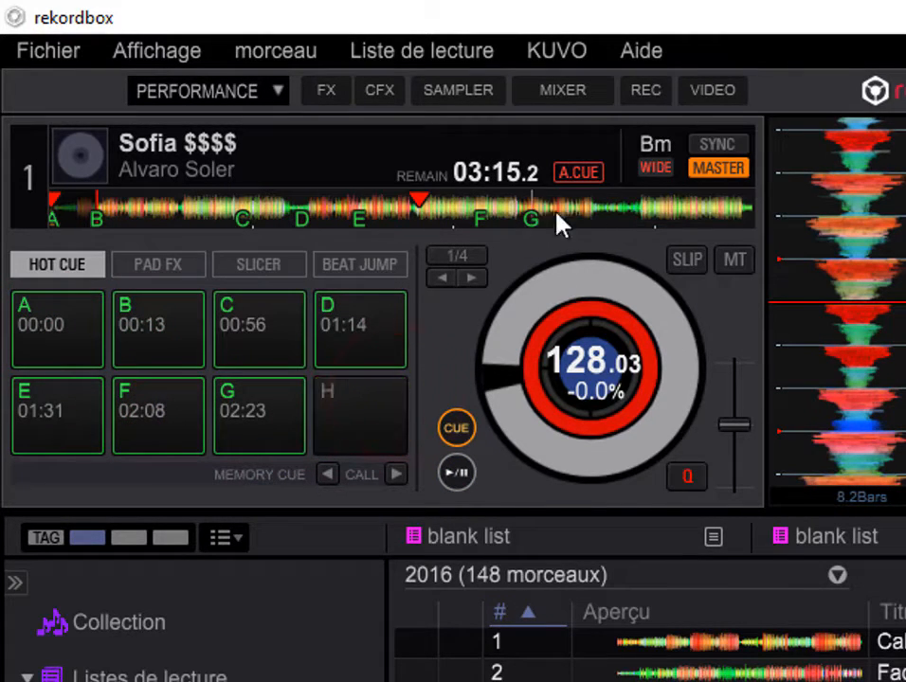
pyautogui.click(593, 216)
pyautogui.click(457, 473)
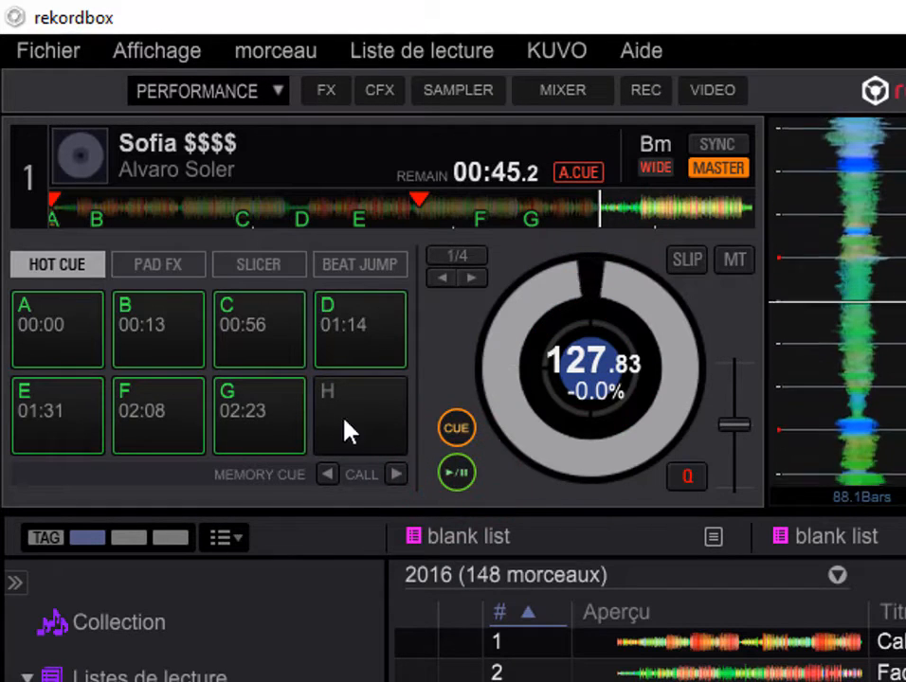
pyautogui.click(366, 428)
pyautogui.click(358, 417)
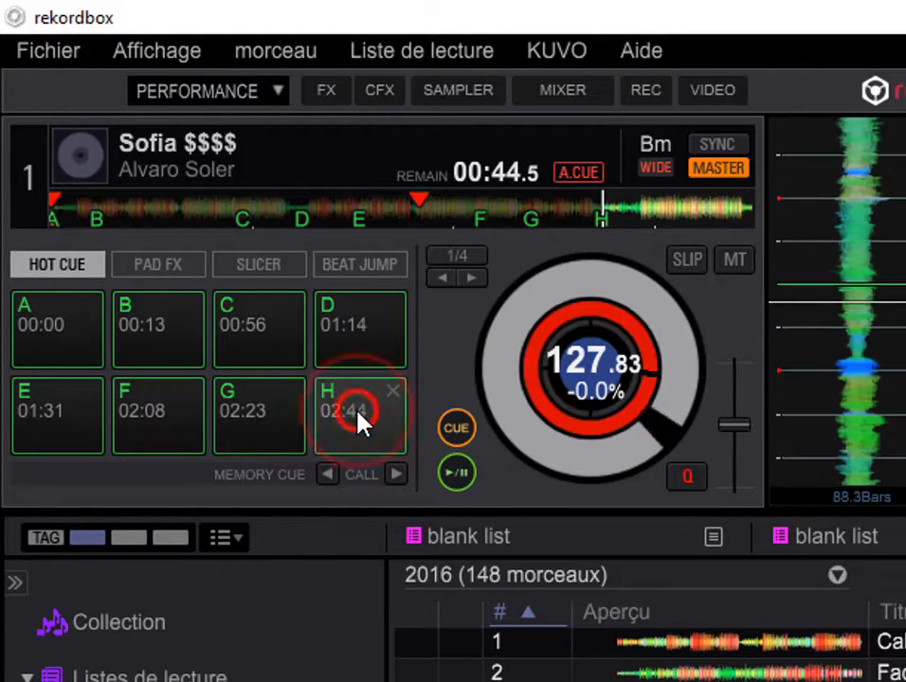
pyautogui.click(457, 474)
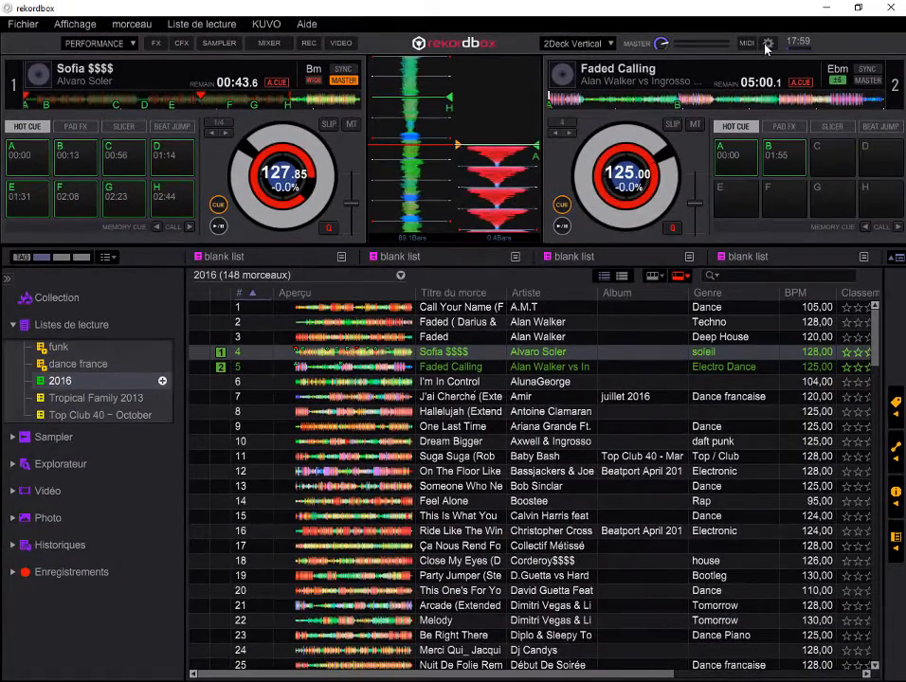
# - Set the Hot Cue colour scheme to COLD1 in the display preferences
pyautogui.click(766, 45)
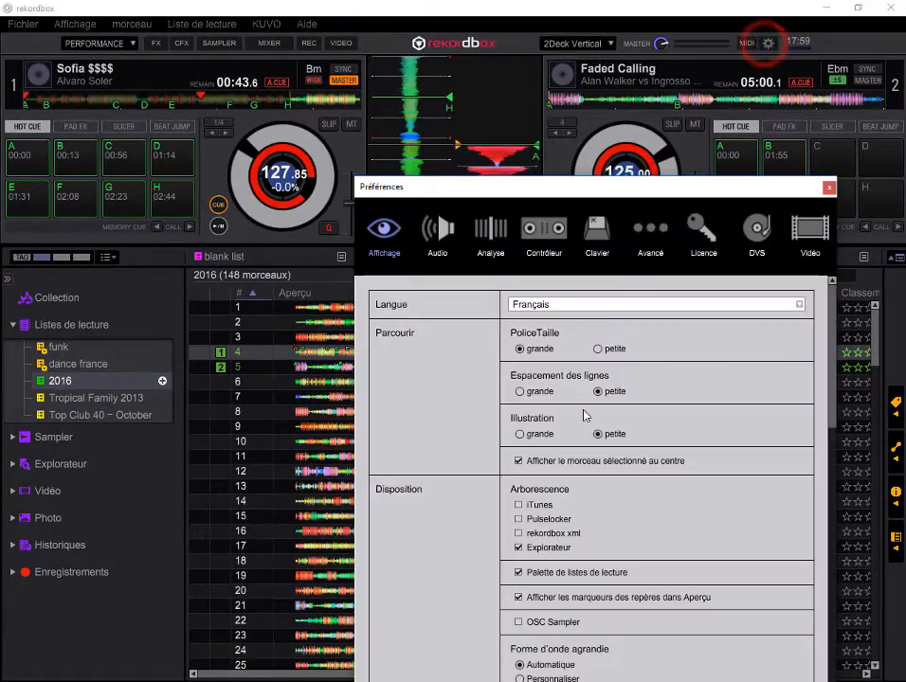
pyautogui.scroll(-10, 585, 414)
pyautogui.scroll(3, 573, 408)
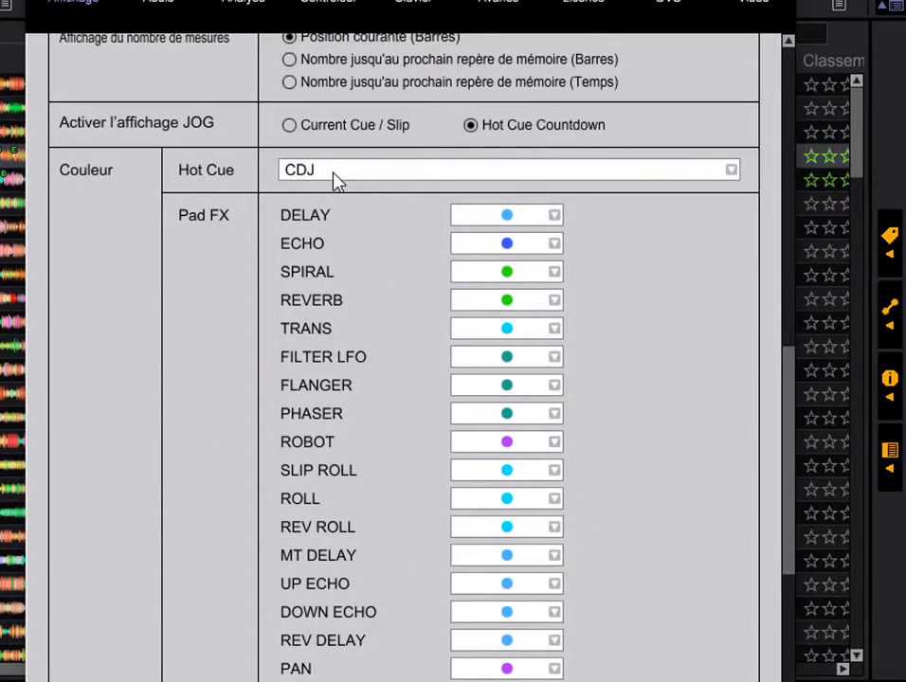
pyautogui.click(333, 172)
pyautogui.click(326, 214)
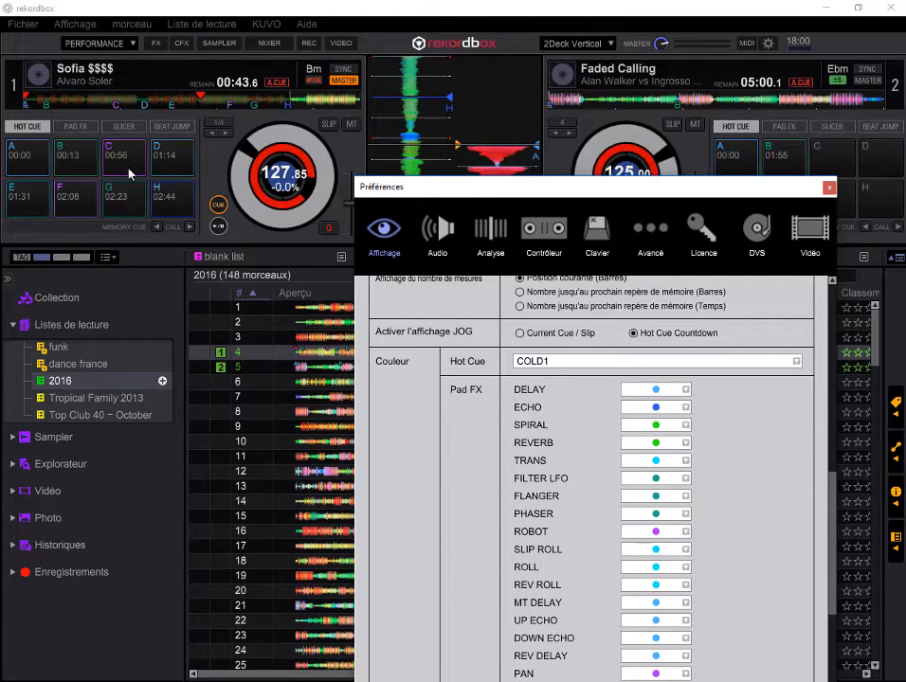
# - Try the COLD2 scheme for the Hot Cue colours, followed by the COLORFUL scheme
pyautogui.click(571, 364)
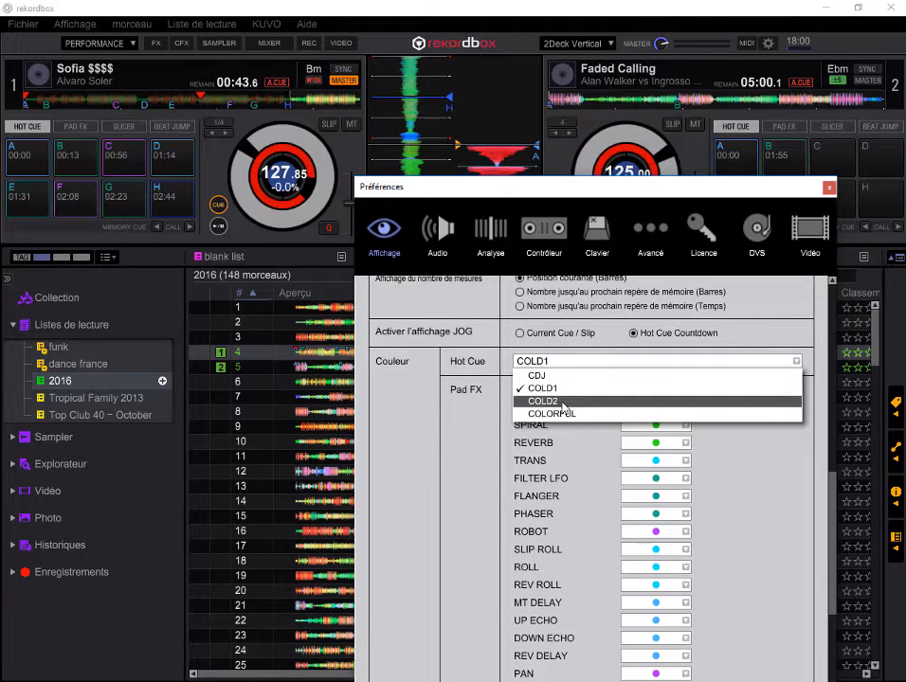
pyautogui.click(561, 401)
pyautogui.click(566, 365)
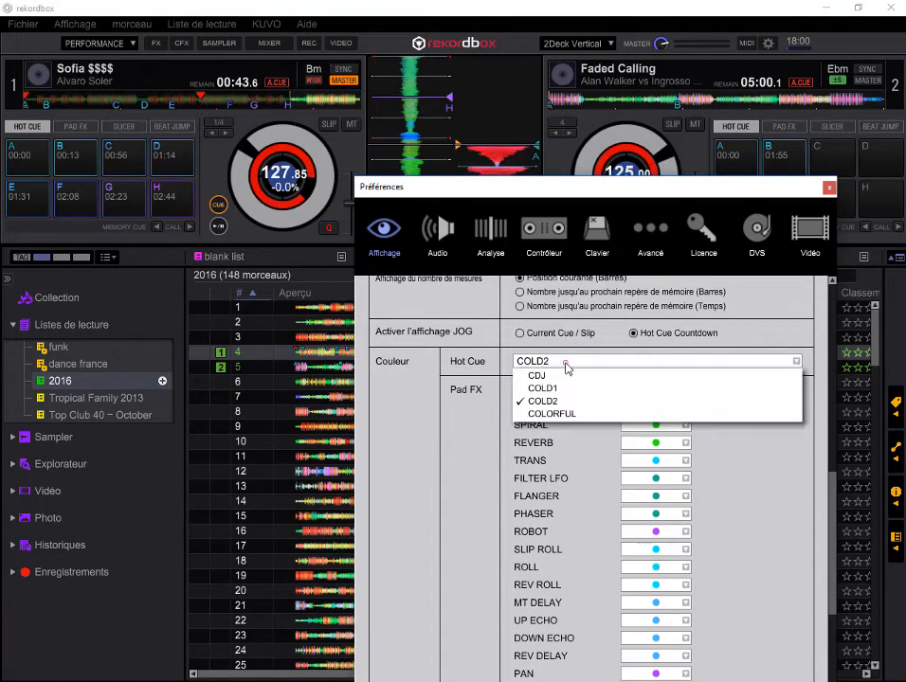
pyautogui.click(567, 413)
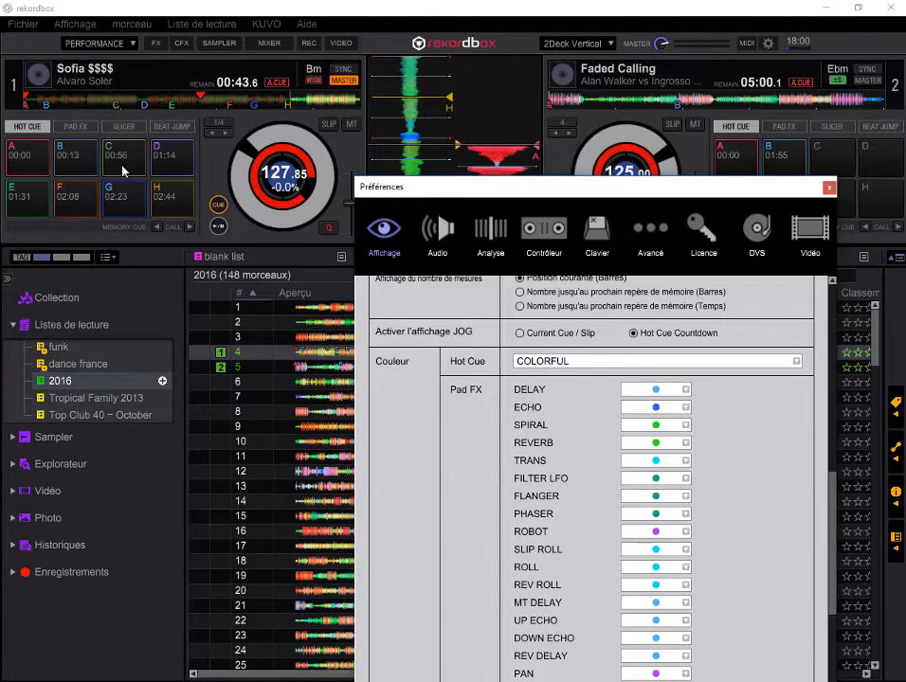
# - Set the Hot Cue colour scheme back to CDJ and close the preferences
pyautogui.click(597, 361)
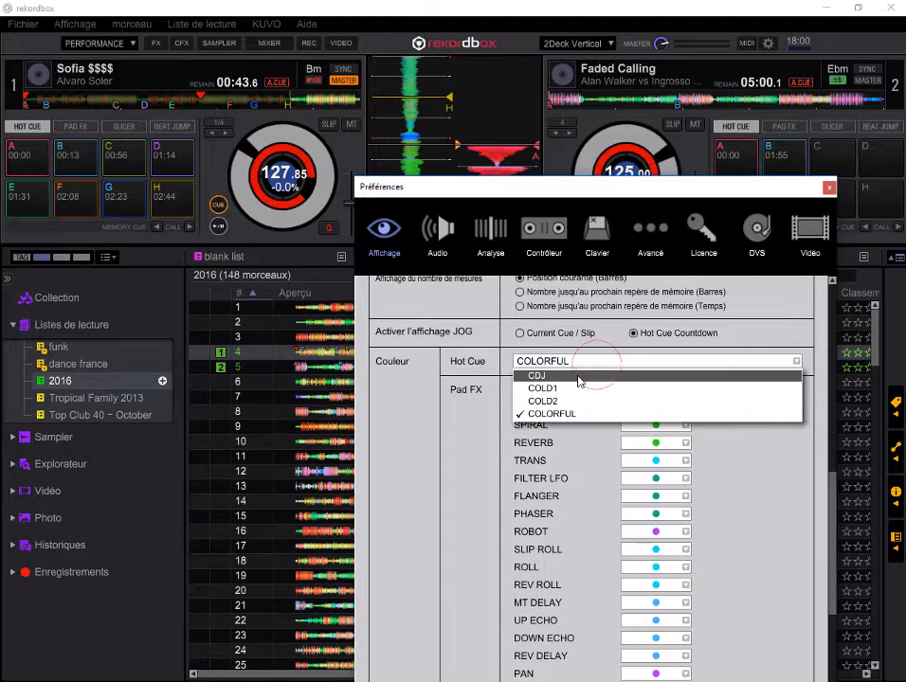
pyautogui.click(582, 373)
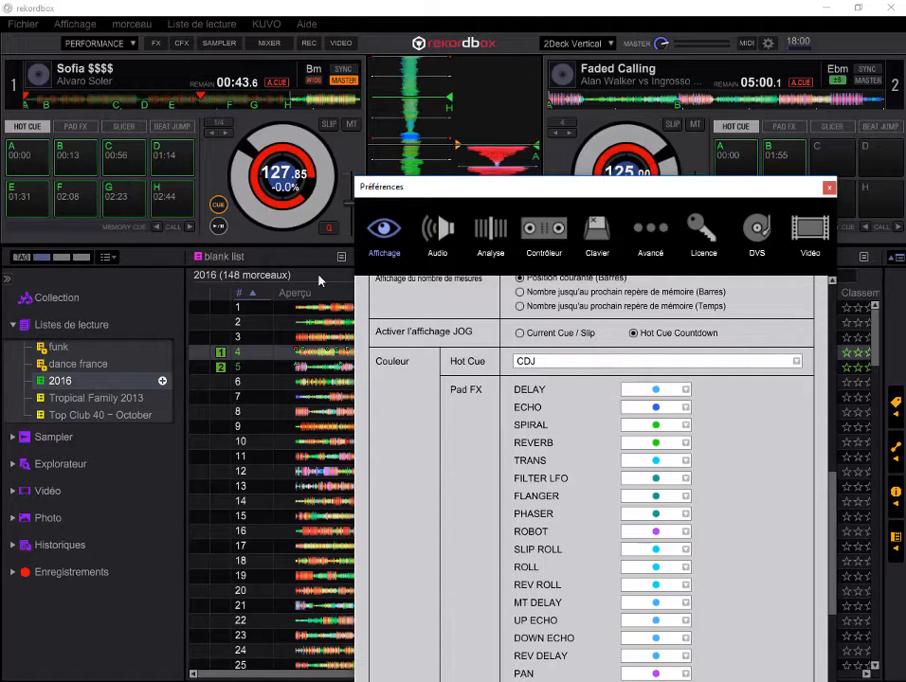
pyautogui.click(828, 188)
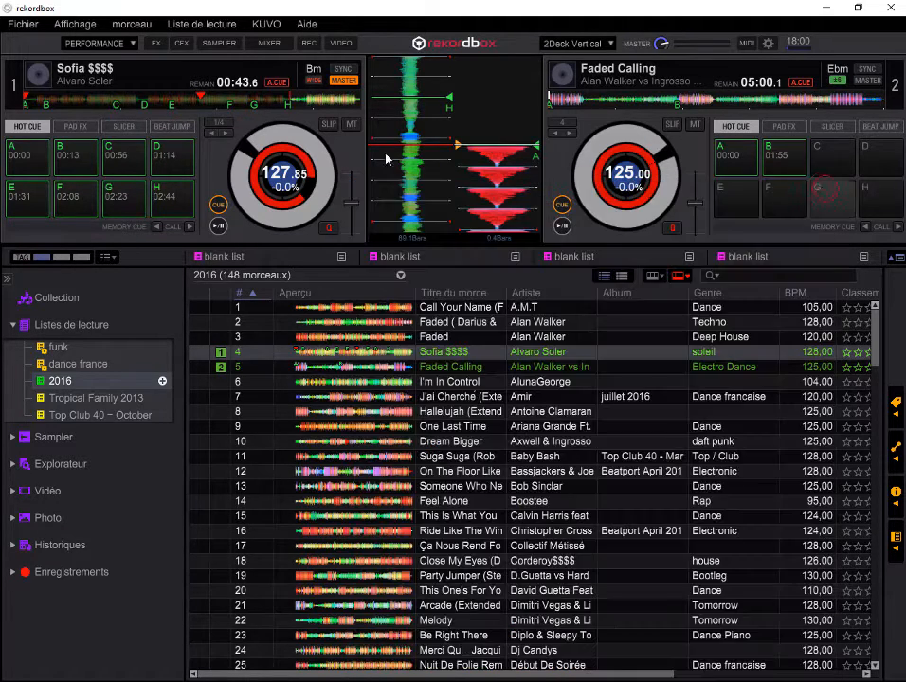
# - View the pad colour choices for deck 1's hot cue C without picking a colour
pyautogui.rightClick(130, 166)
pyautogui.moveTo(205, 189)
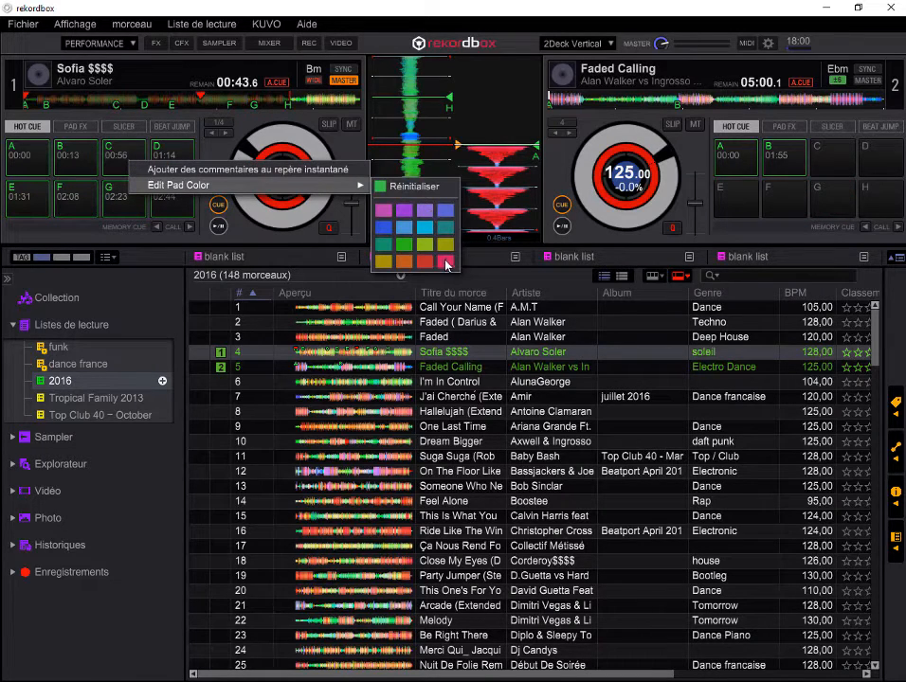
pyautogui.click(219, 153)
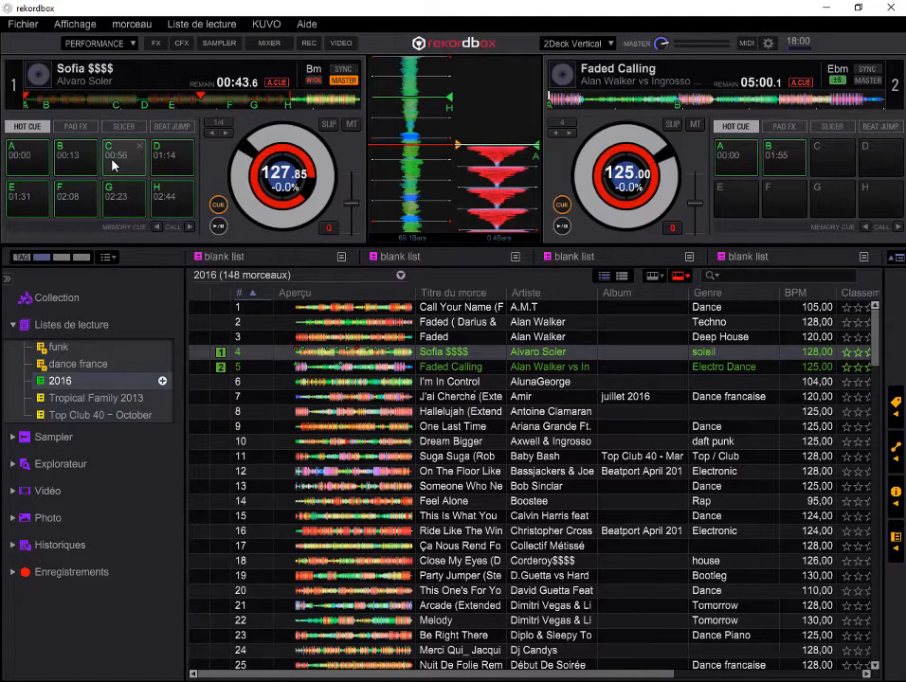
# - Set the Hot Cue colour scheme to COLORFUL in the display preferences and close them
pyautogui.click(769, 44)
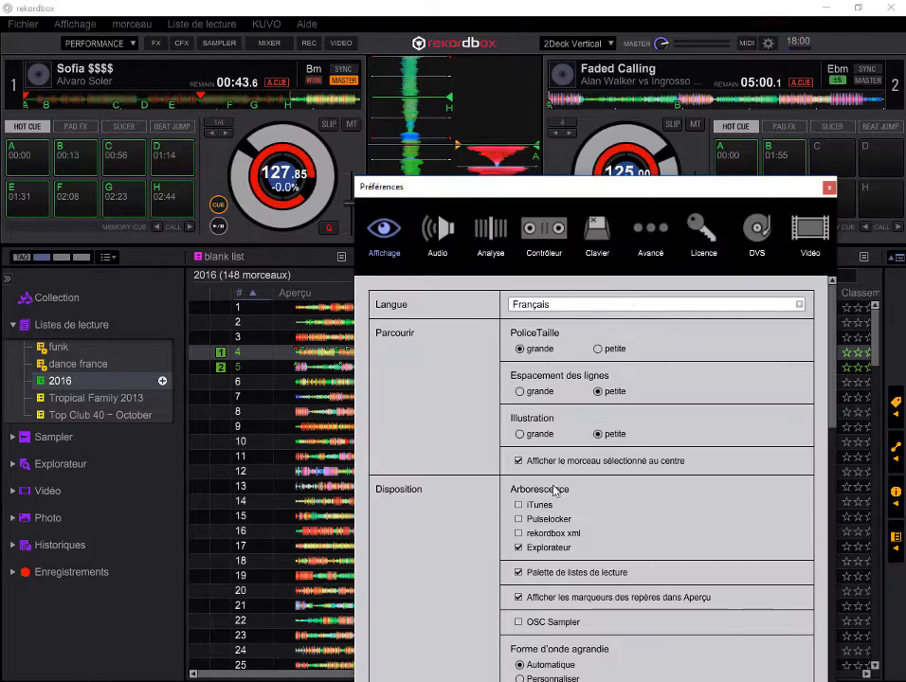
pyautogui.scroll(-6, 499, 502)
pyautogui.scroll(-6, 557, 511)
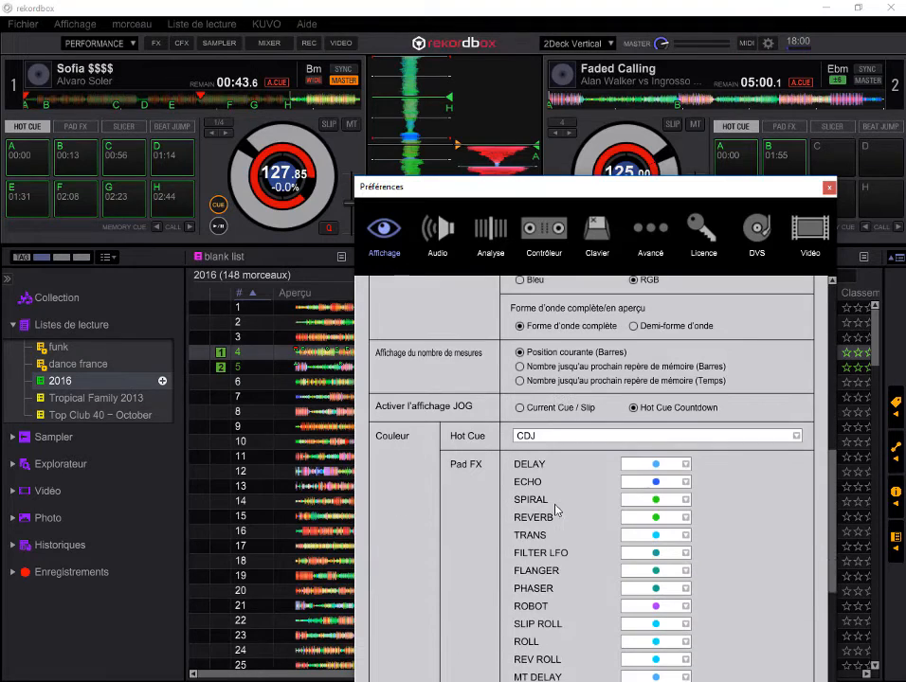
pyautogui.click(560, 443)
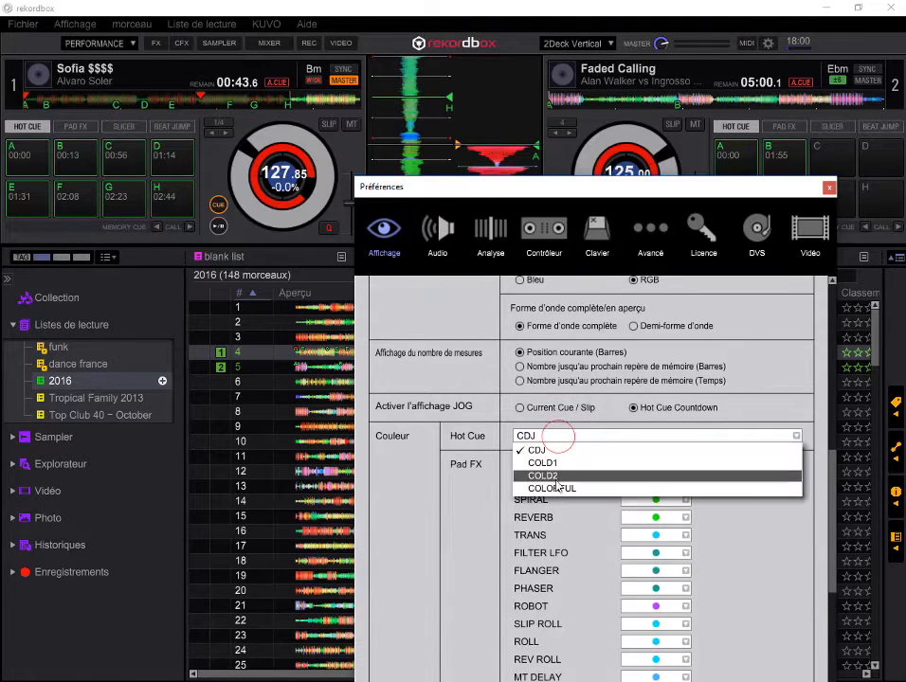
pyautogui.click(557, 490)
pyautogui.click(829, 188)
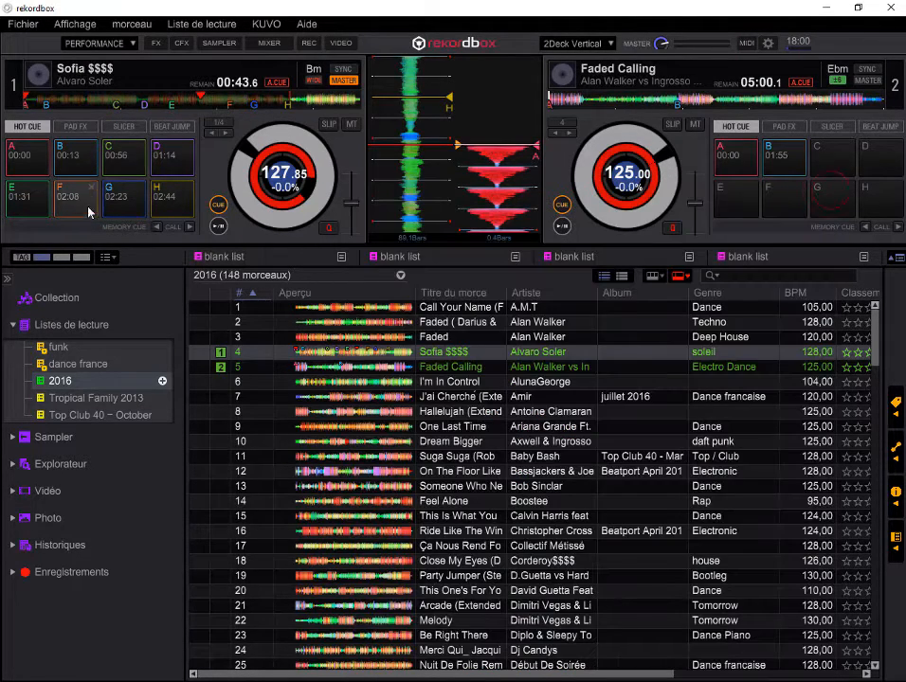
# - Examine the pad colour palette of deck 1's hot cue C under the COLORFUL scheme, and dismiss it
pyautogui.rightClick(124, 157)
pyautogui.moveTo(349, 184)
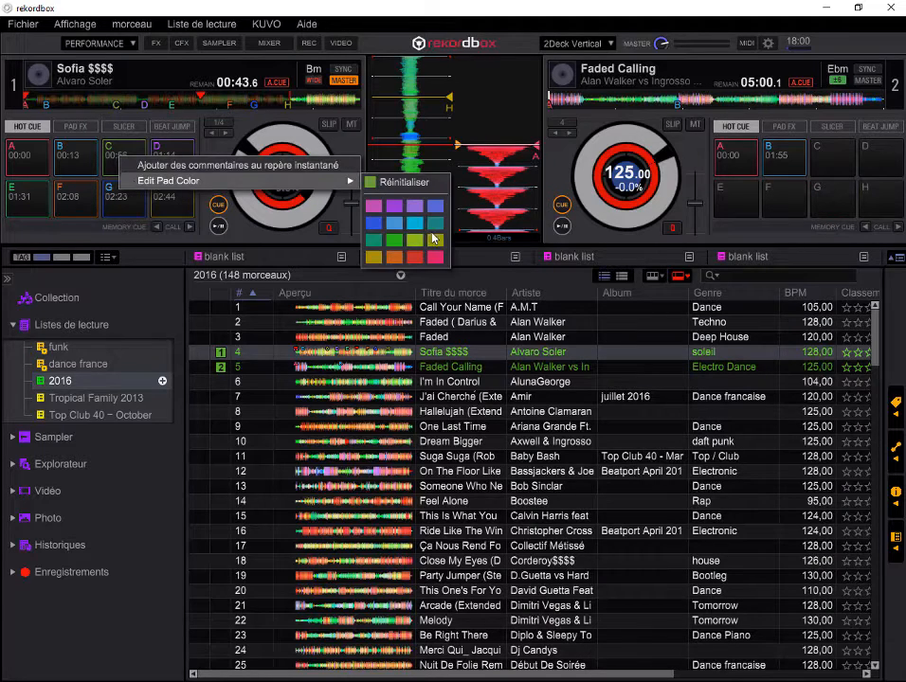
pyautogui.click(489, 99)
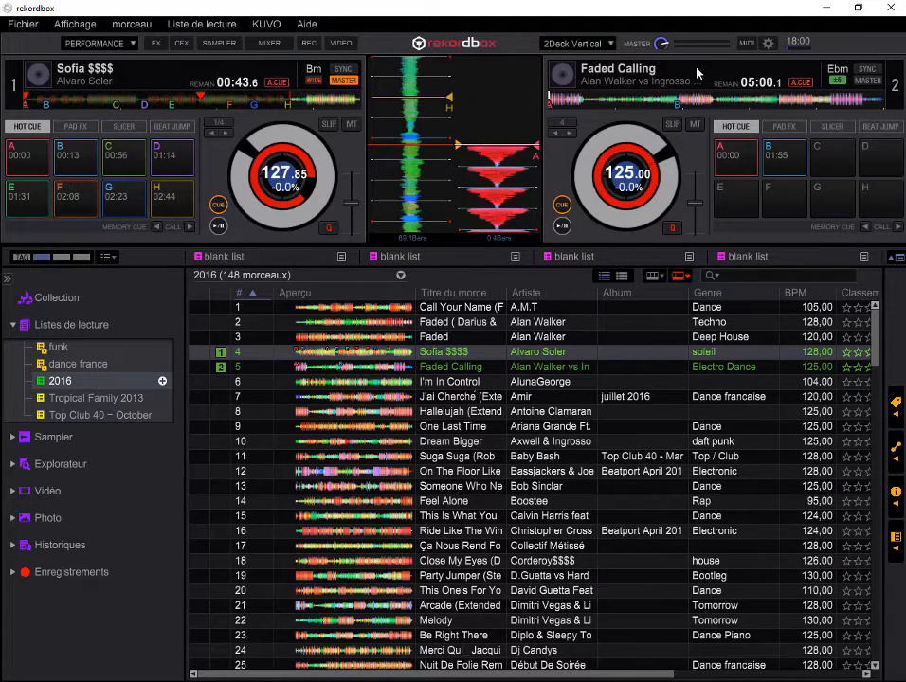
# - Restore the Hot Cue colour scheme to CDJ in the display preferences and close them
pyautogui.click(769, 43)
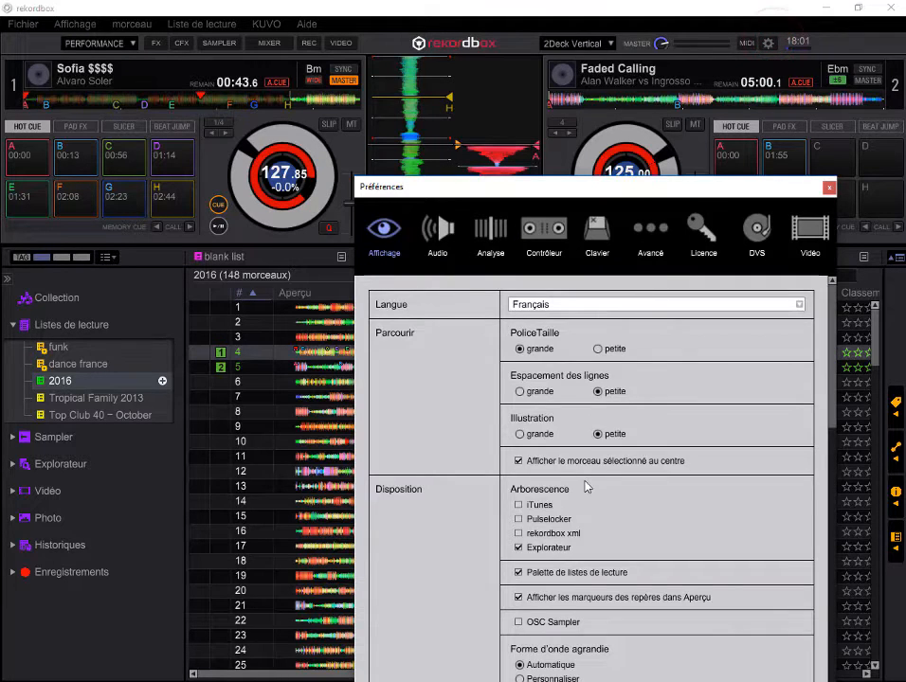
pyautogui.scroll(-4, 586, 487)
pyautogui.scroll(-1, 589, 457)
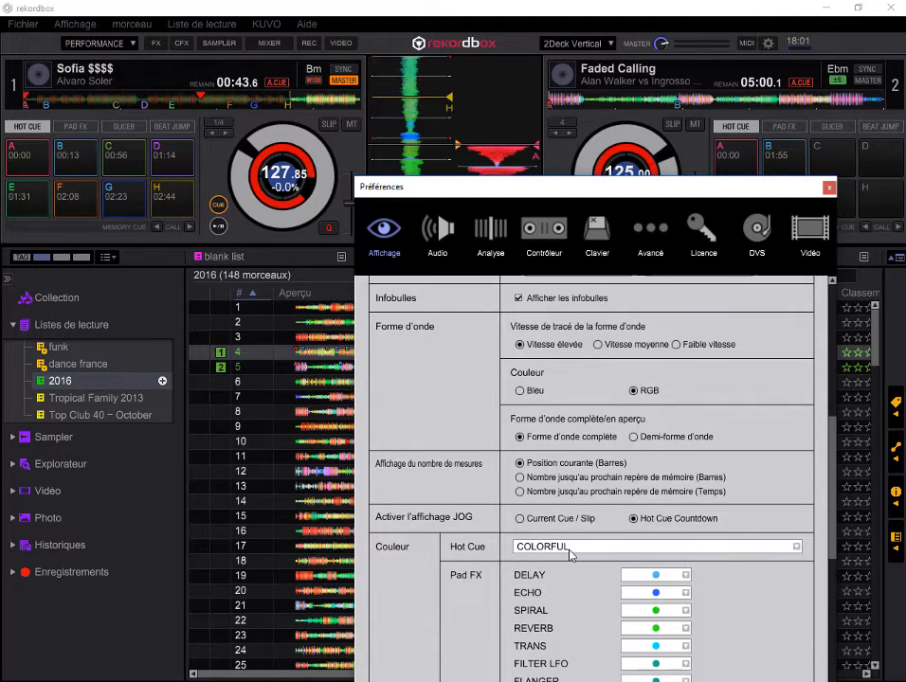
pyautogui.click(569, 555)
pyautogui.click(569, 559)
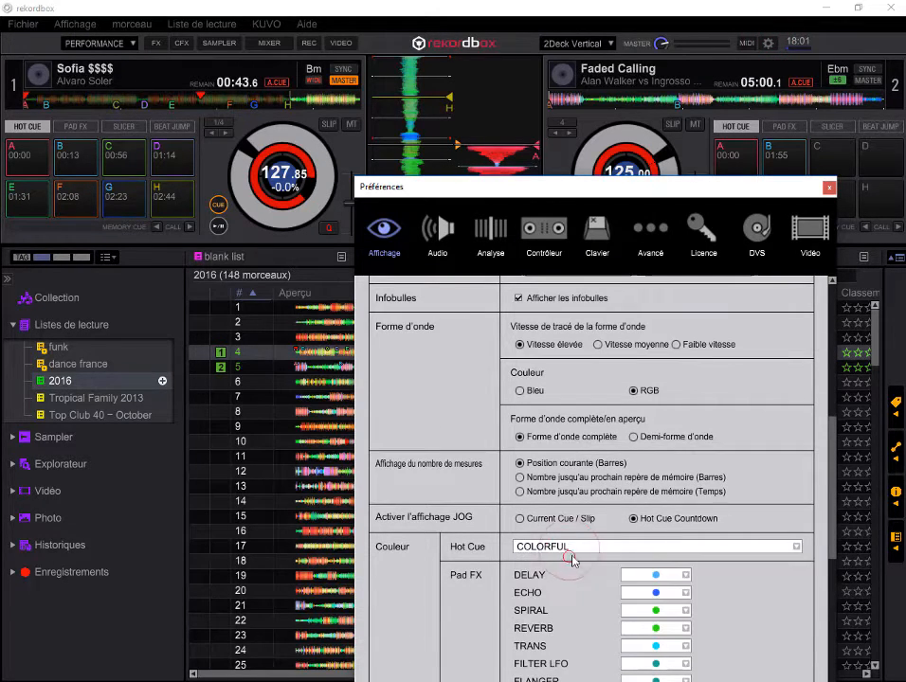
pyautogui.click(828, 189)
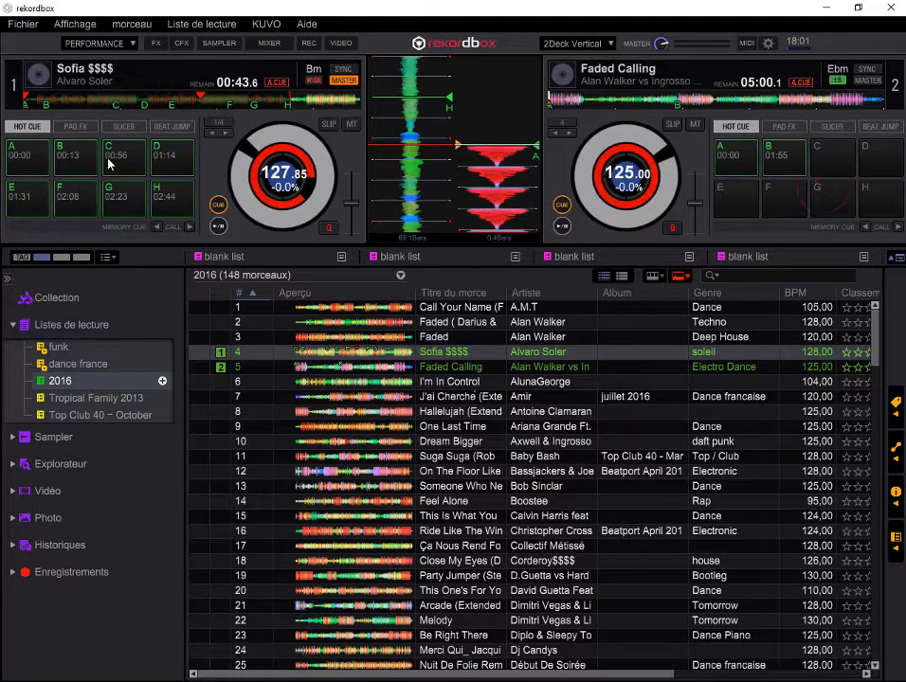
# - Trigger deck 1's hot cues A, B, C, D and H in turn to listen to their positions
pyautogui.click(21, 157)
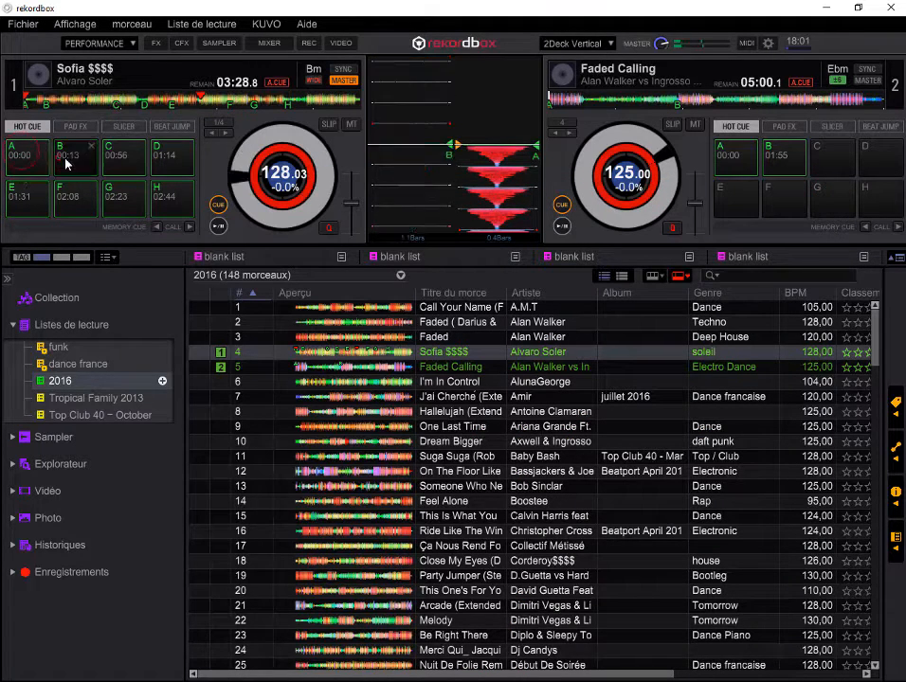
pyautogui.click(68, 151)
pyautogui.click(112, 166)
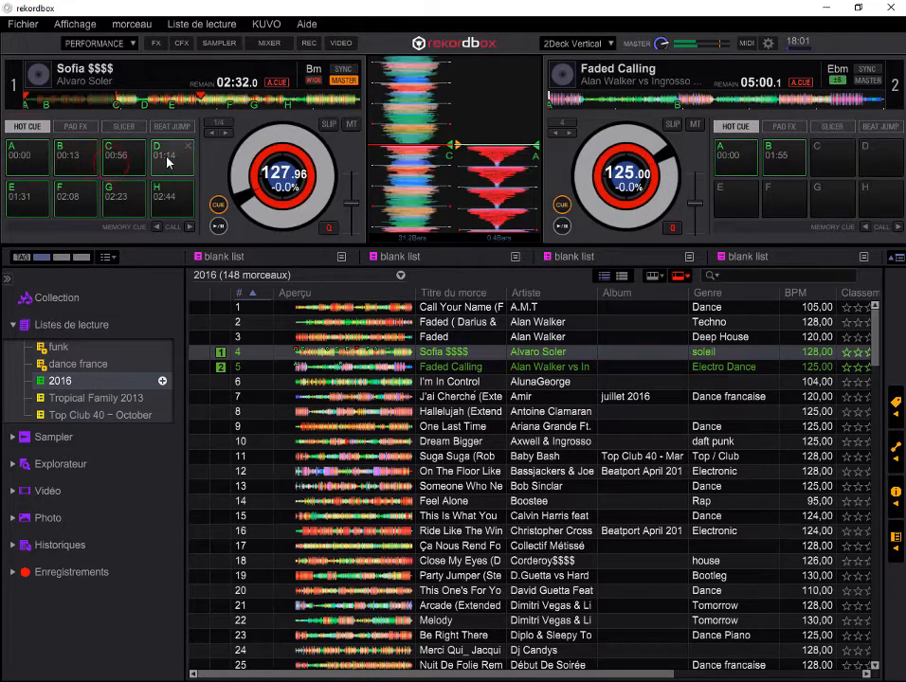
pyautogui.click(167, 161)
pyautogui.click(159, 211)
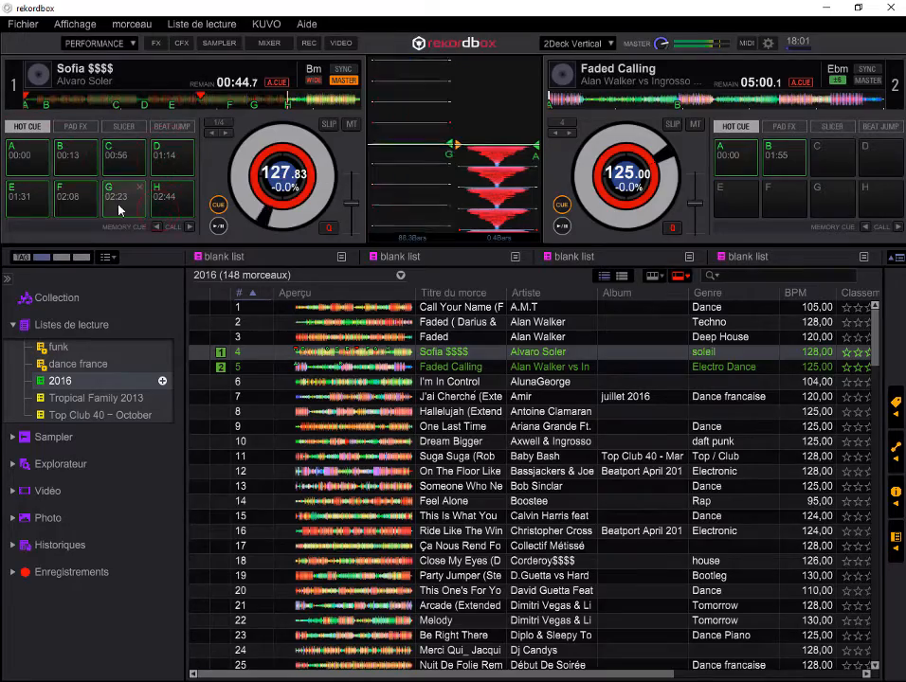
# - Trigger deck 1's hot cues G, F, E, A and B in turn to listen to their positions
pyautogui.click(116, 207)
pyautogui.click(59, 204)
pyautogui.click(35, 202)
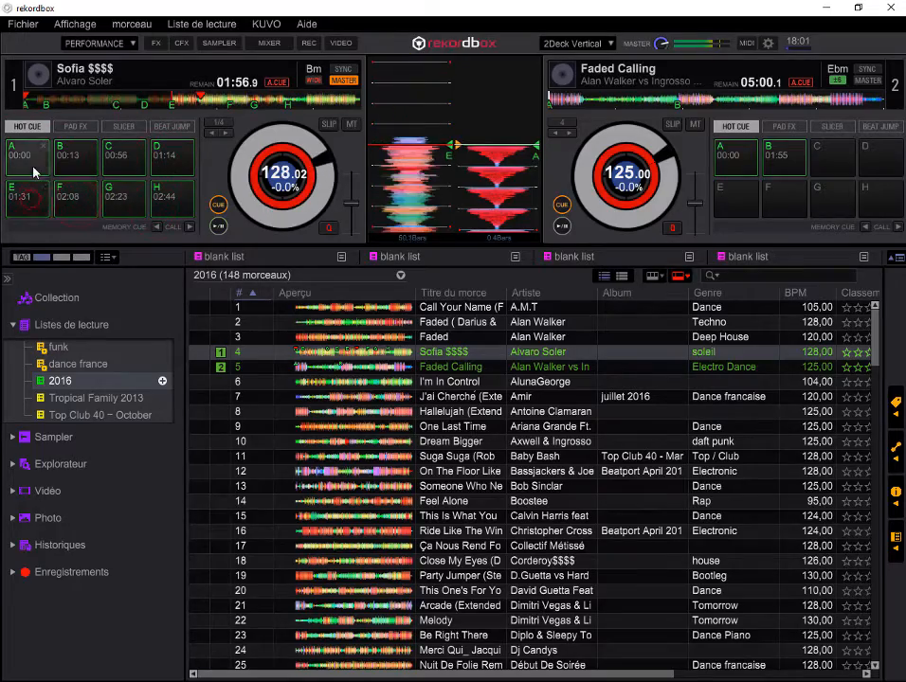
pyautogui.click(33, 169)
pyautogui.click(80, 161)
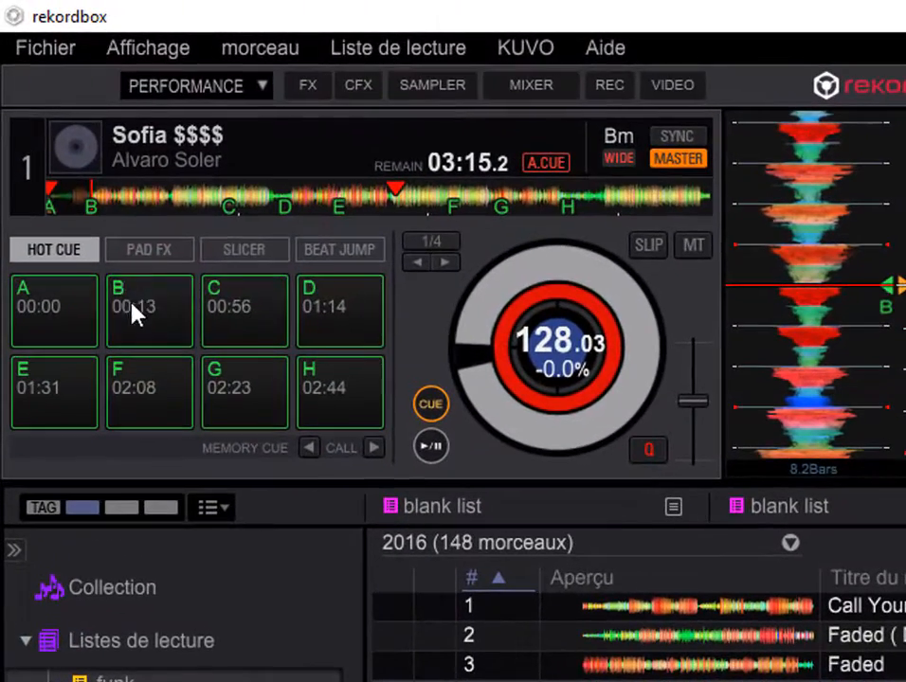
# - Set the pad colour of deck 1's hot cue B to red and show the Collection track list
pyautogui.rightClick(138, 311)
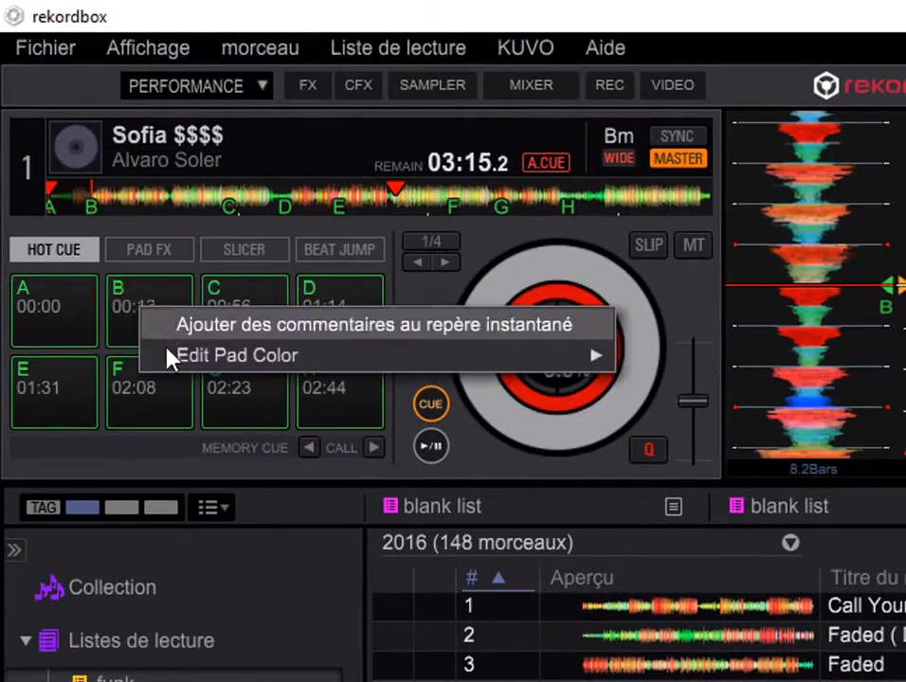
pyautogui.moveTo(170, 356)
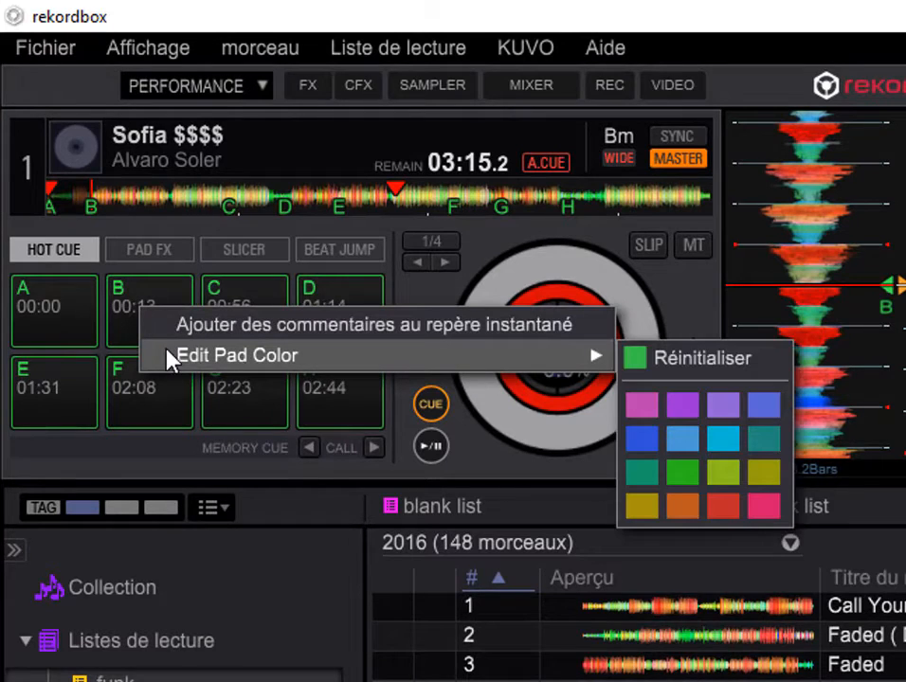
pyautogui.click(723, 507)
pyautogui.click(176, 586)
# - Trigger deck 1's hot cues A and B to check the cues' playback
pyautogui.click(41, 317)
pyautogui.click(115, 308)
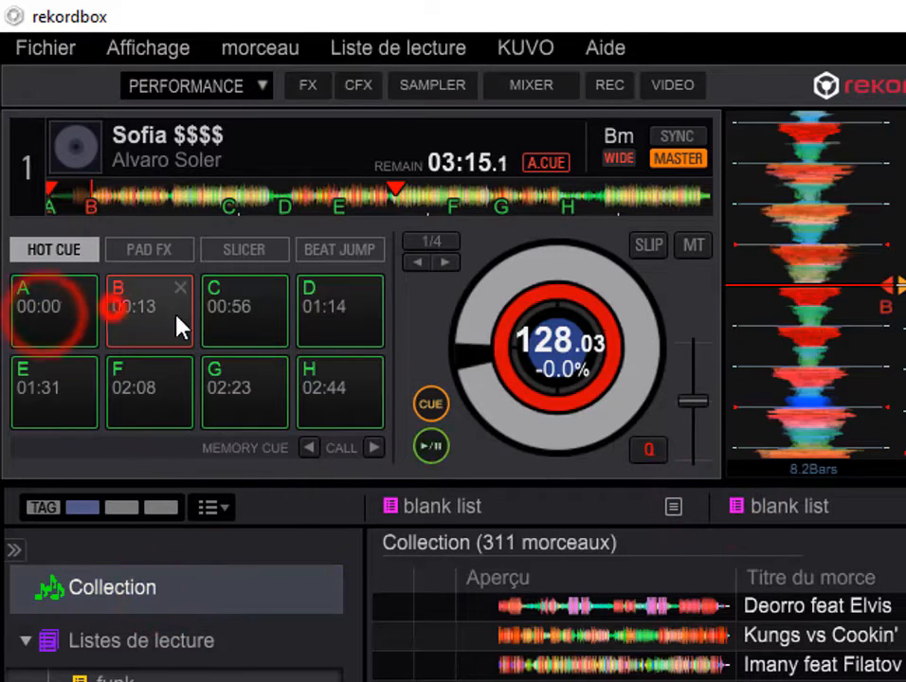
pyautogui.click(169, 315)
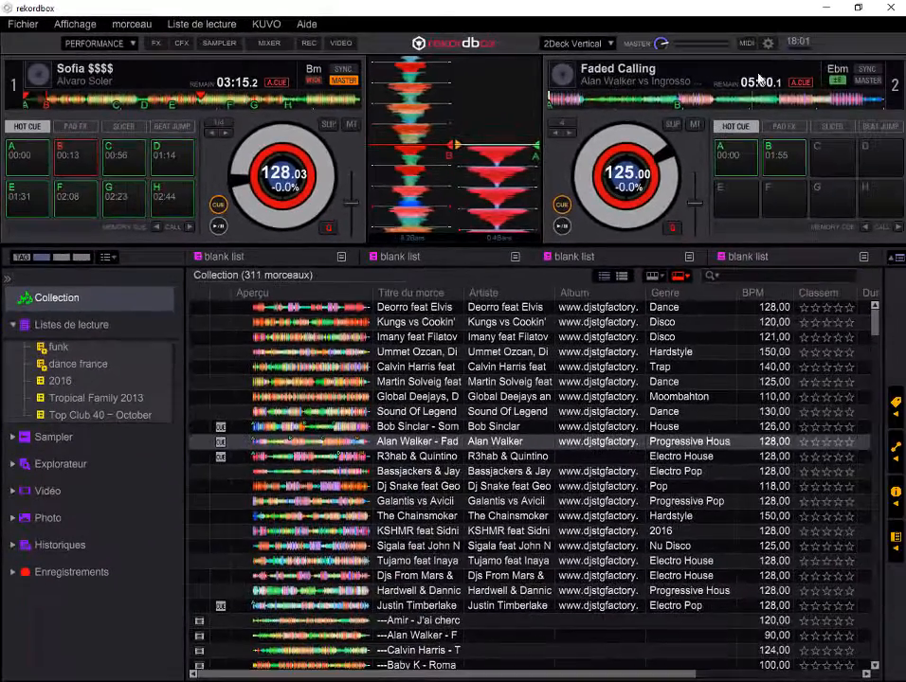
# - Review the Hot Cue colour schemes in the display preferences, keep CDJ selected, and close the preferences
pyautogui.click(768, 43)
pyautogui.scroll(-5, 522, 405)
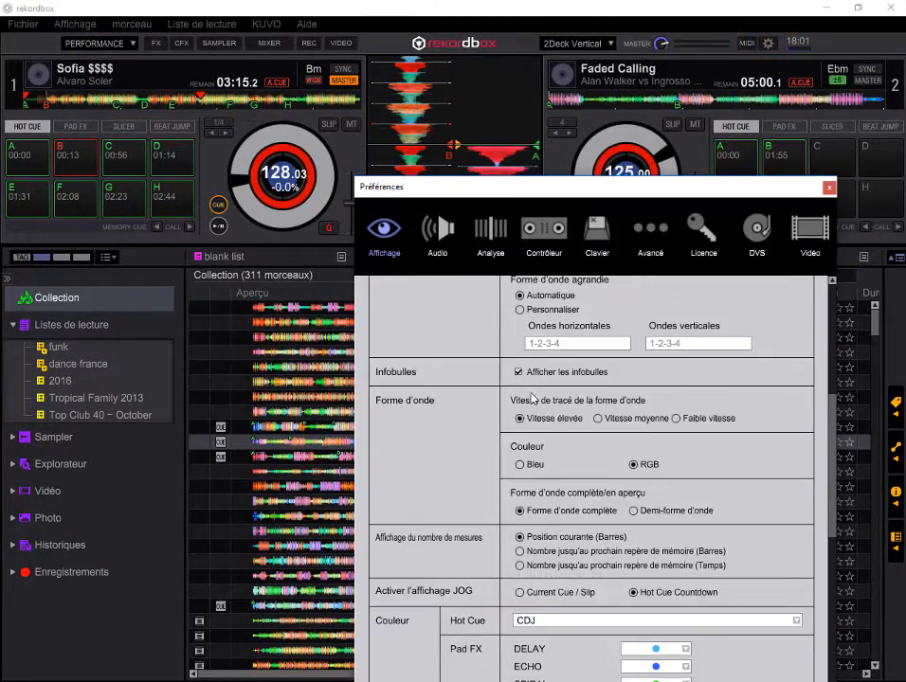
pyautogui.scroll(3, 522, 404)
pyautogui.scroll(-5, 415, 389)
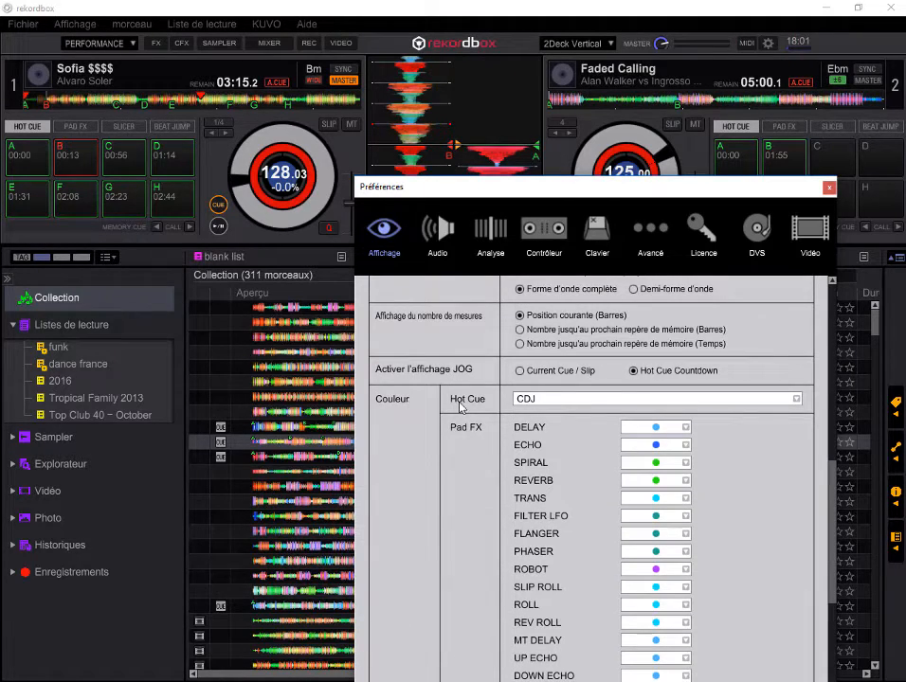
pyautogui.click(535, 402)
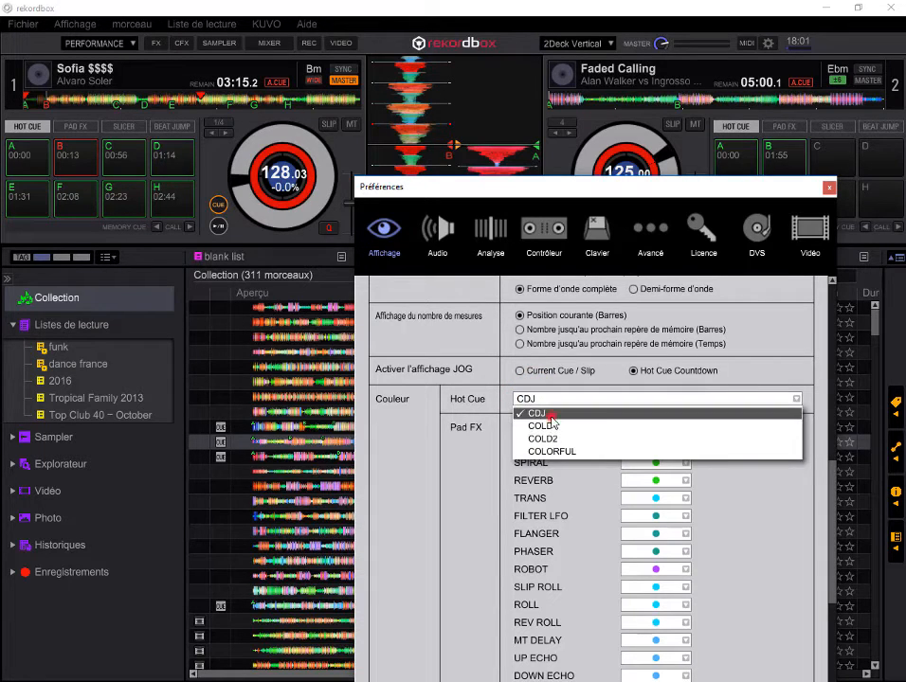
pyautogui.click(549, 413)
pyautogui.click(828, 187)
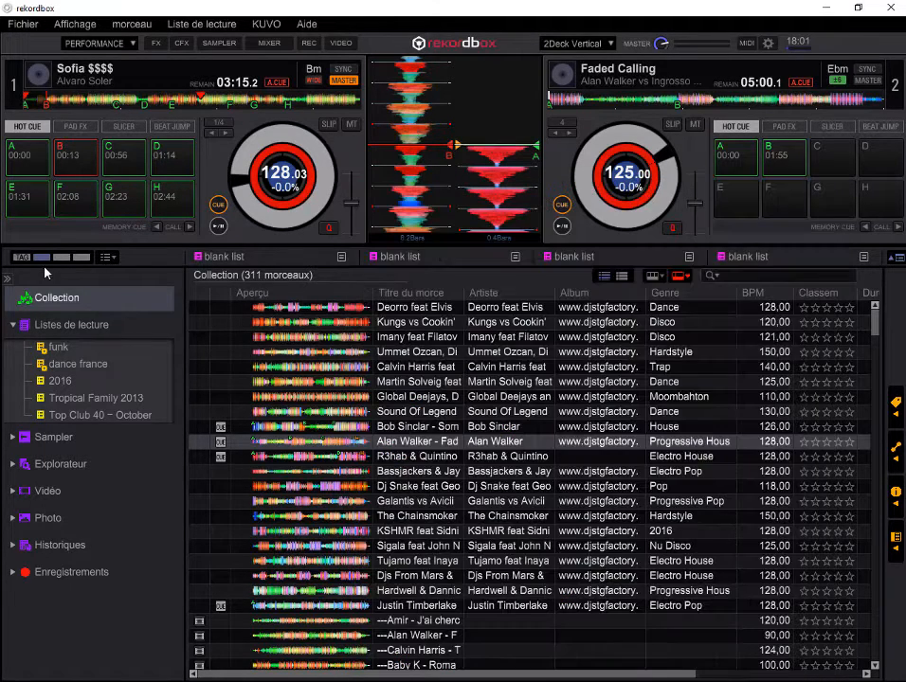
# - Switch deck 1's pads to PAD FX, look at bank 2, and return to bank 1
pyautogui.click(75, 128)
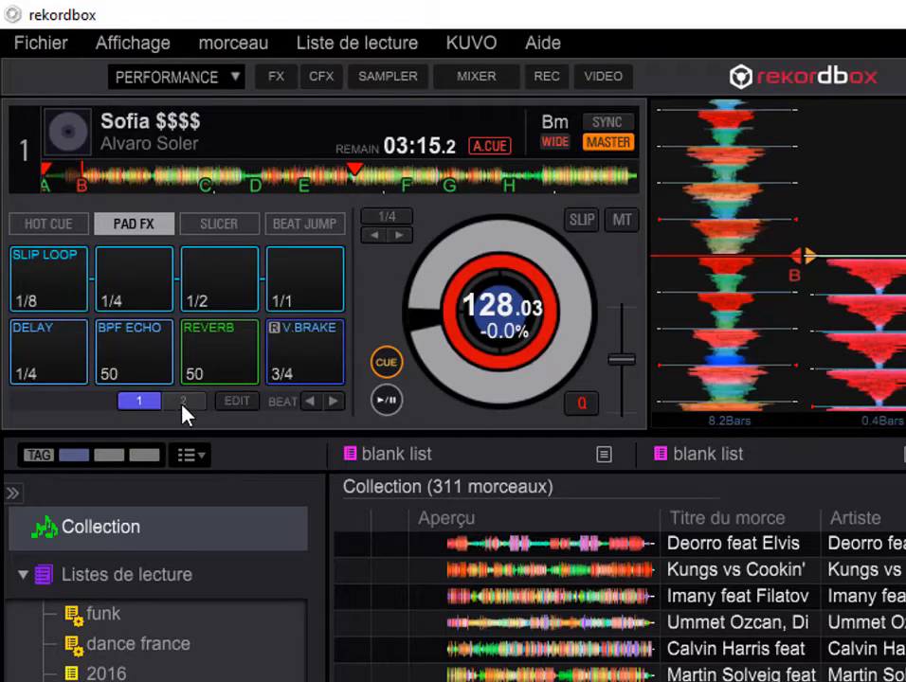
pyautogui.click(183, 401)
pyautogui.click(138, 401)
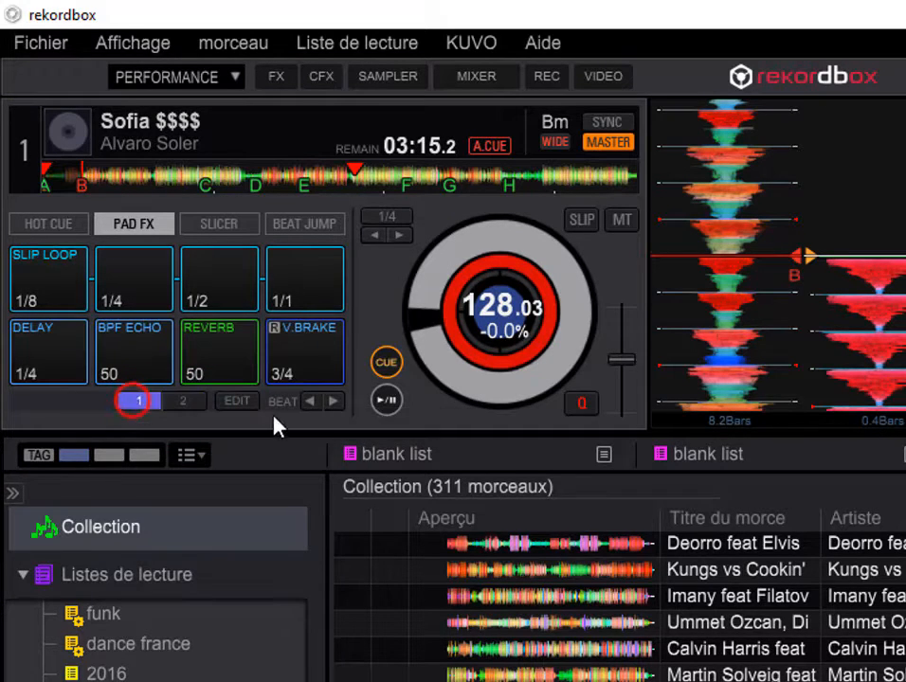
# - Start playback on deck 1 and trigger the 1/4, 1/2, 1/1 and again 1/4 slip loop pads
pyautogui.click(386, 399)
pyautogui.click(107, 290)
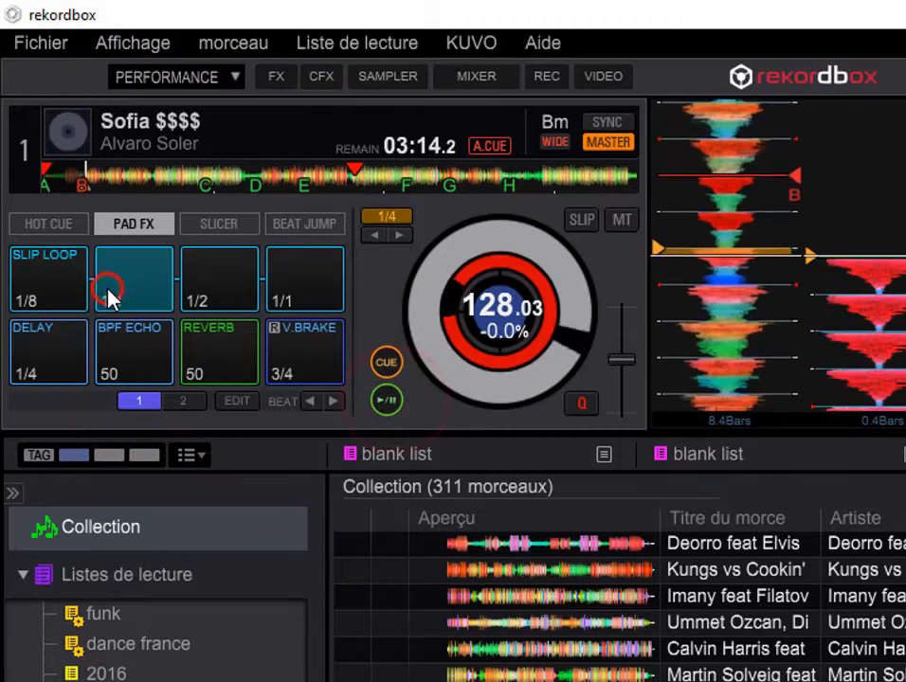
pyautogui.click(252, 282)
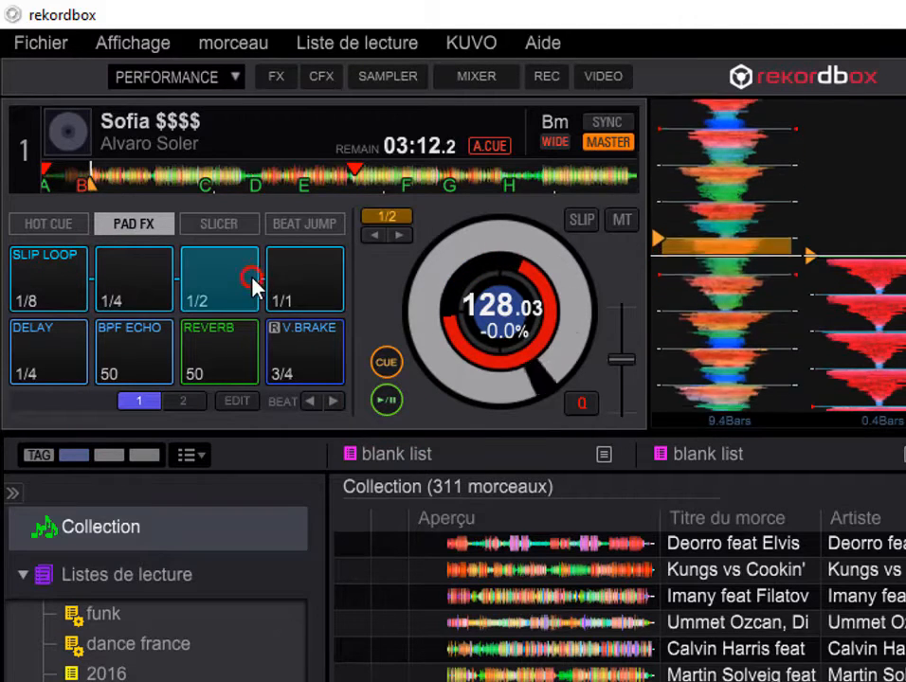
pyautogui.click(314, 282)
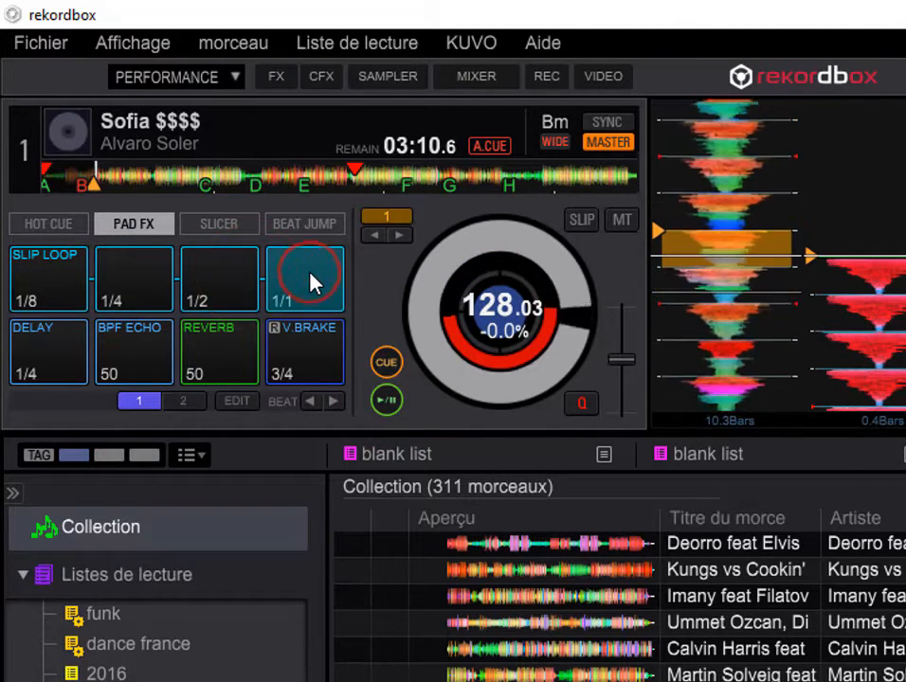
pyautogui.click(115, 286)
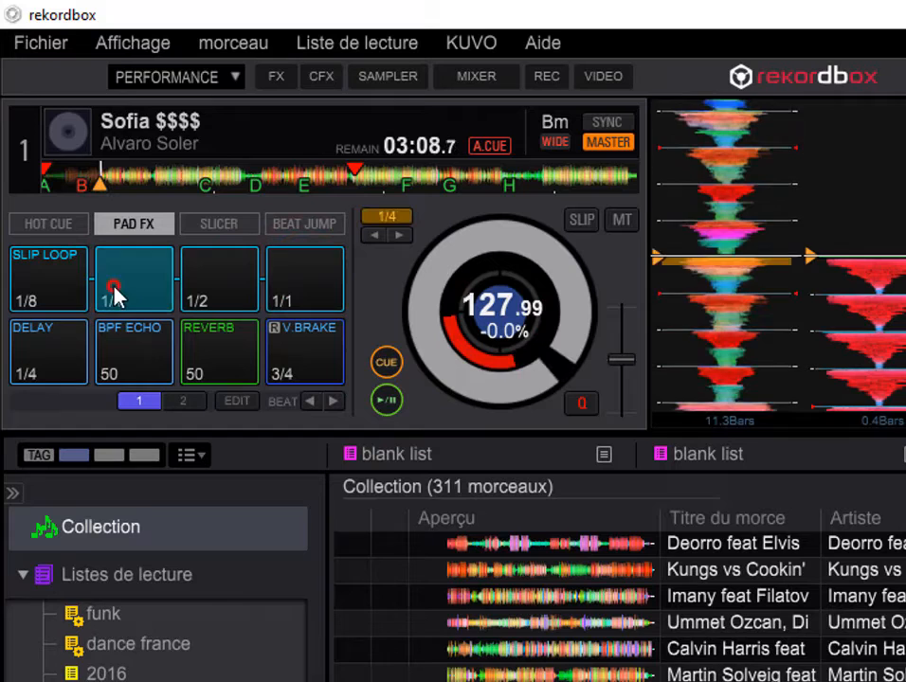
# - Trigger deck 1's DELAY and BPF ECHO pad effects, and pause the track
pyautogui.click(72, 365)
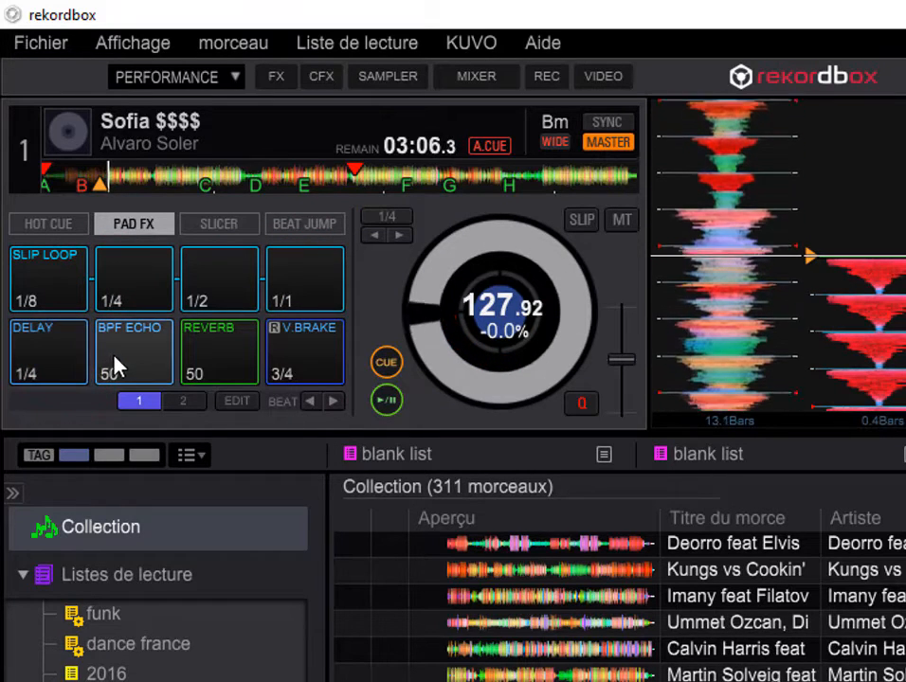
pyautogui.click(116, 363)
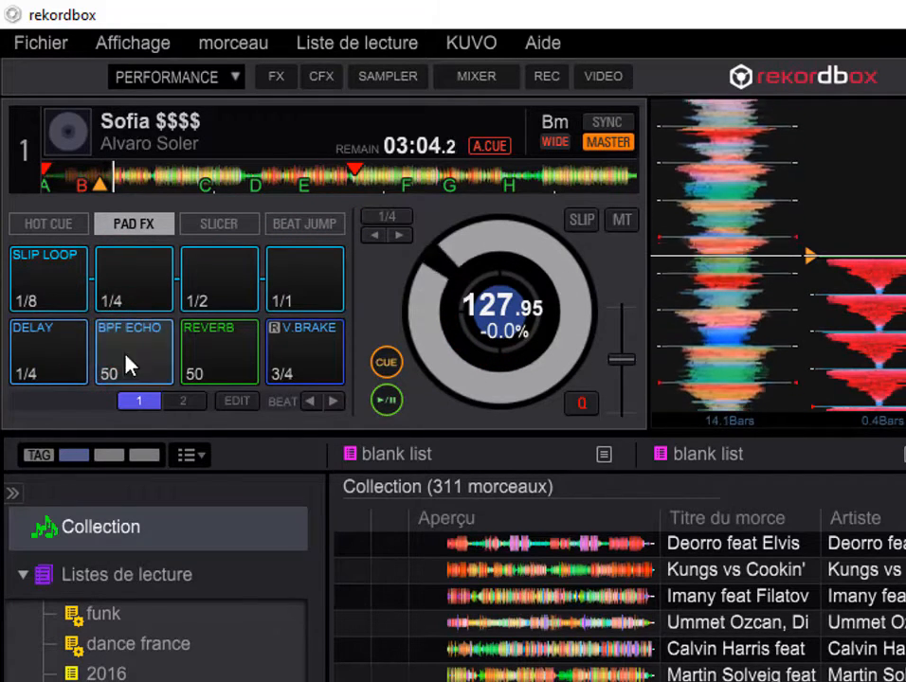
pyautogui.click(387, 399)
pyautogui.click(77, 364)
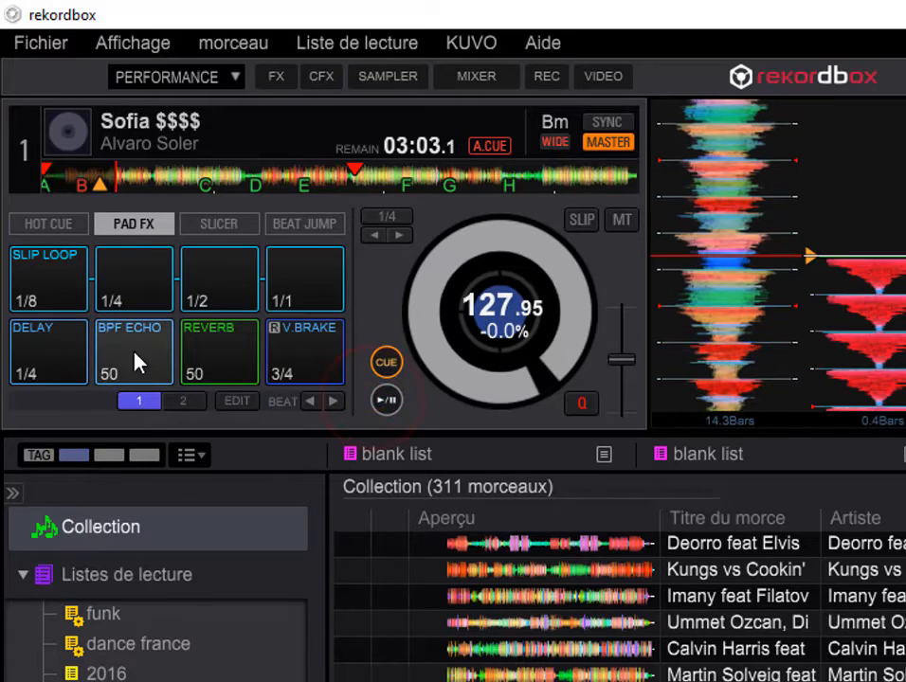
# - Replace the BPF ECHO effect with SPIRAL UP on deck 1's Pad FX bank 1 and leave pad editing
pyautogui.click(243, 402)
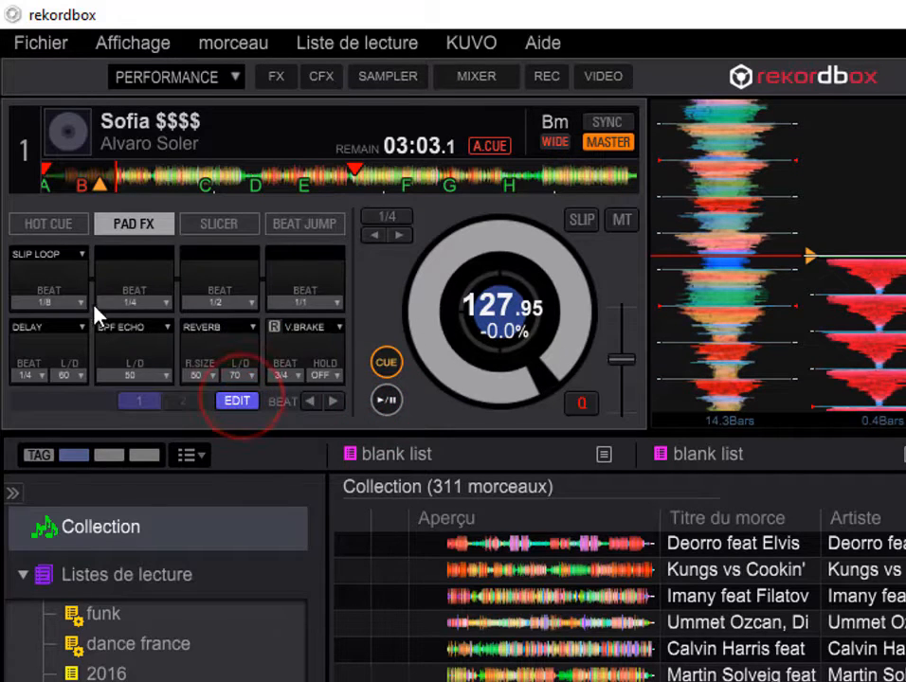
pyautogui.click(121, 331)
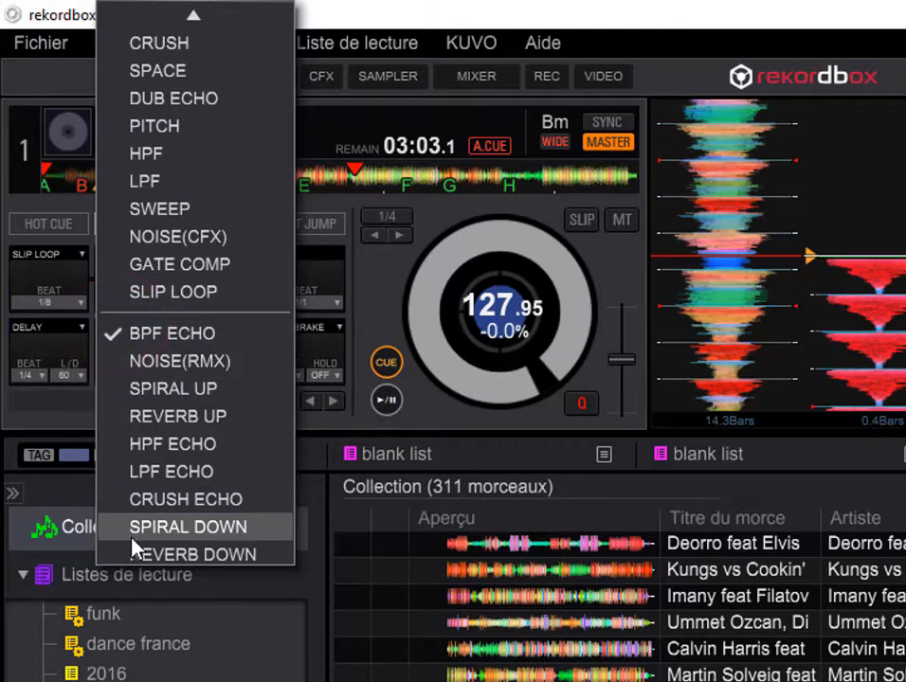
pyautogui.click(151, 388)
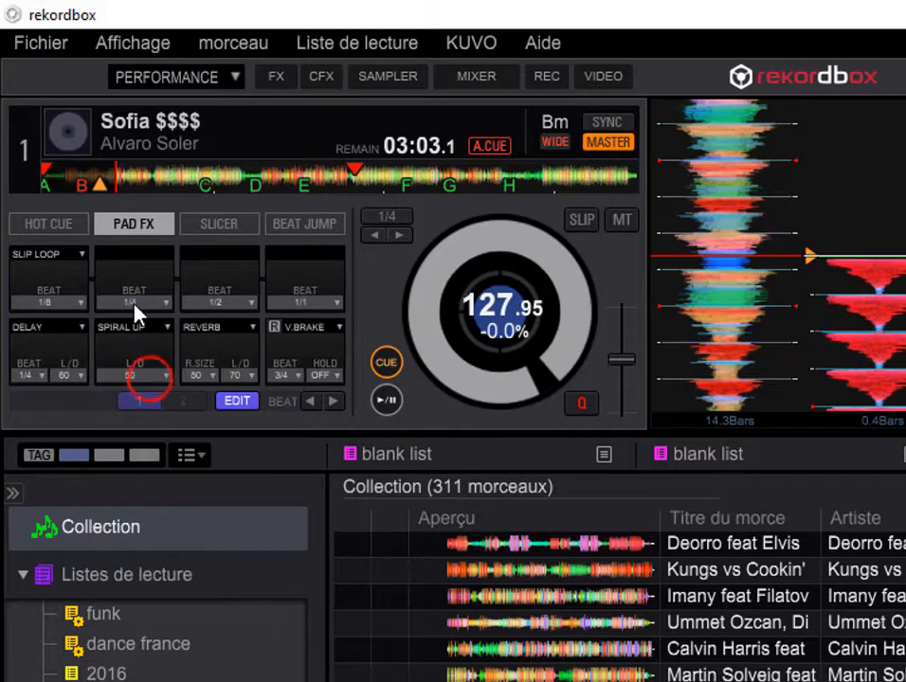
pyautogui.click(234, 403)
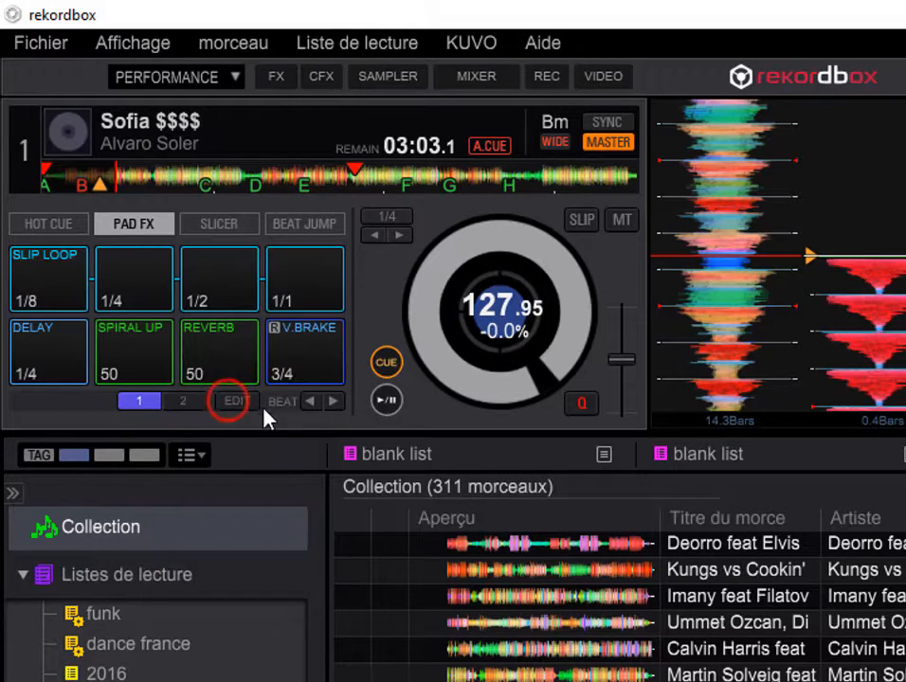
# - Play deck 1, trigger the SPIRAL UP pad effect to hear it, and pause the track
pyautogui.click(386, 400)
pyautogui.click(124, 351)
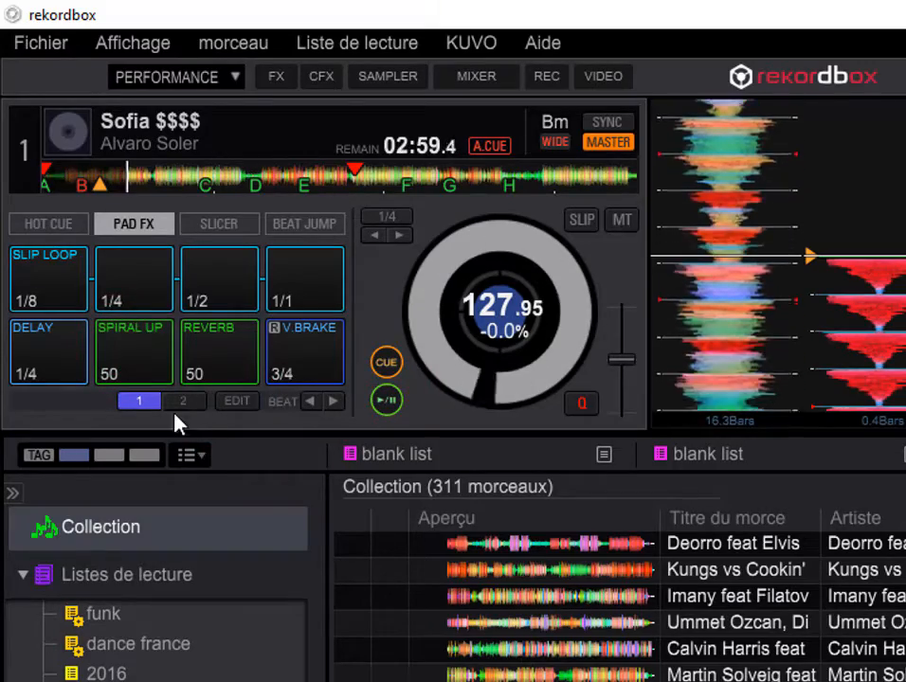
pyautogui.click(386, 400)
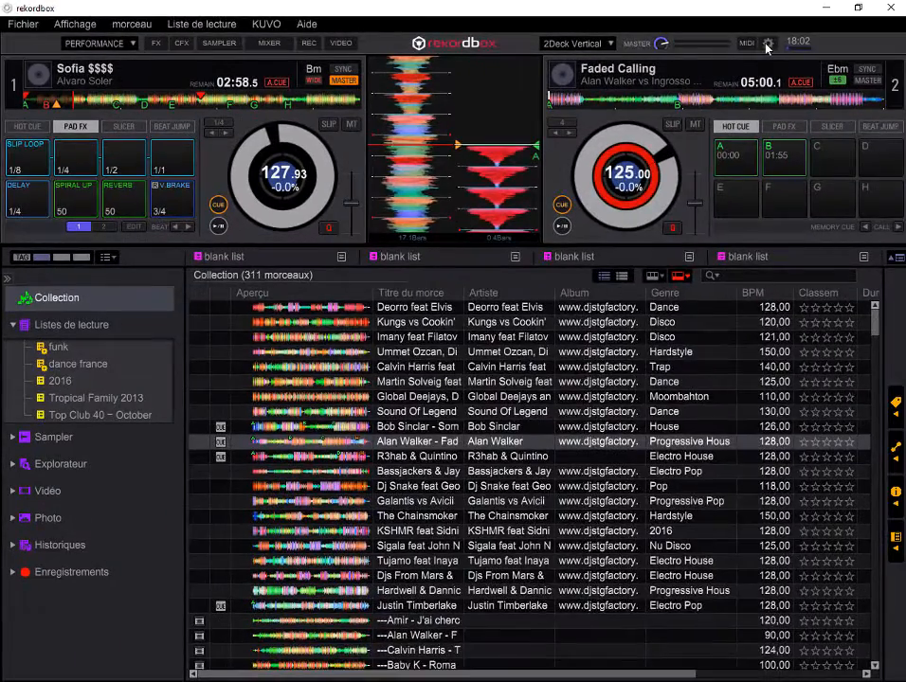
# - Set the Pad FX colour of the REVERB UP effect to pink in the display preferences
pyautogui.click(766, 44)
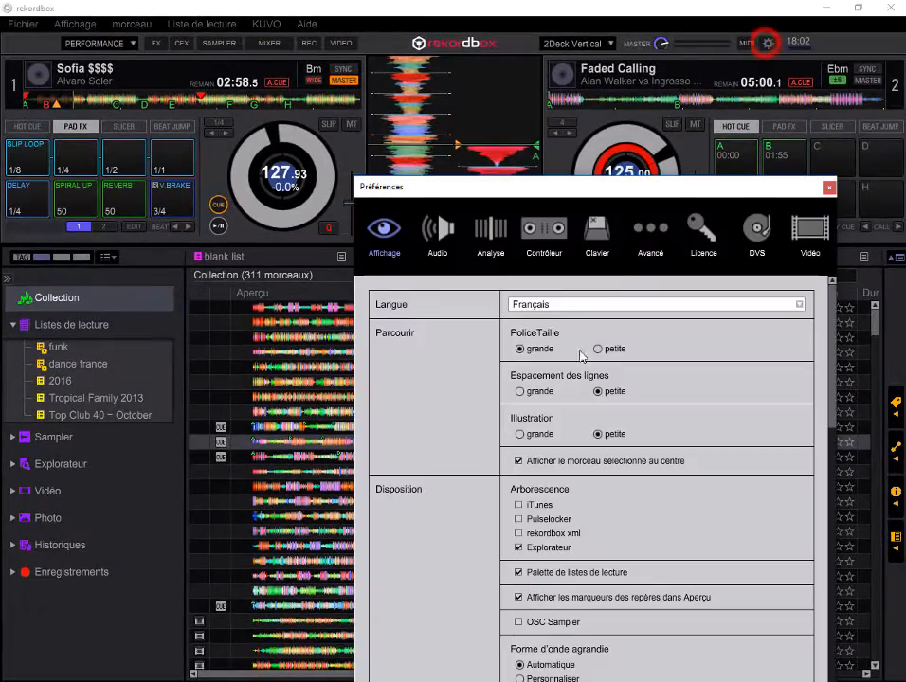
pyautogui.scroll(-10, 548, 492)
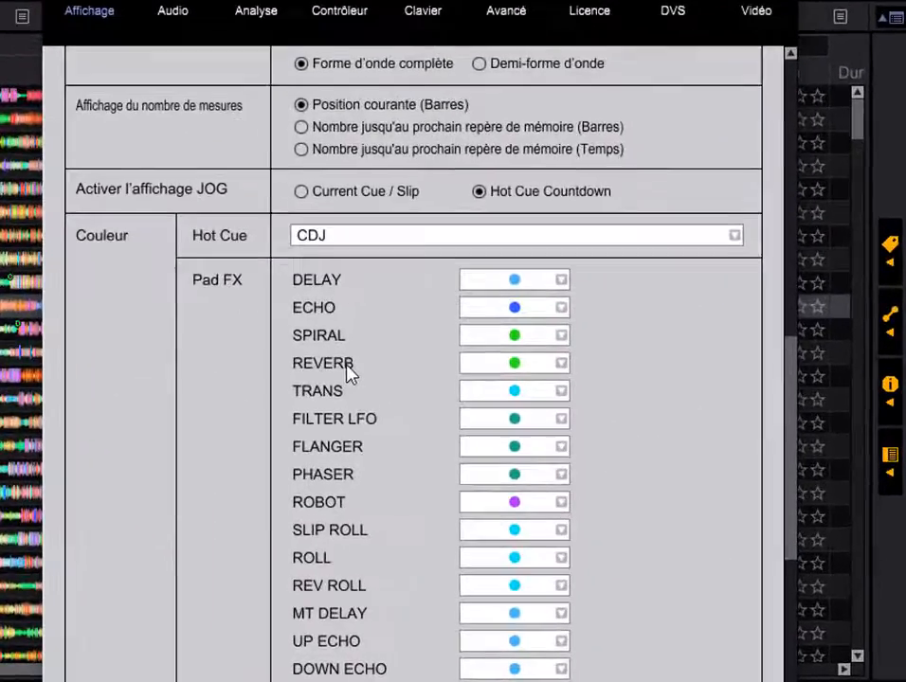
pyautogui.scroll(-15, 345, 373)
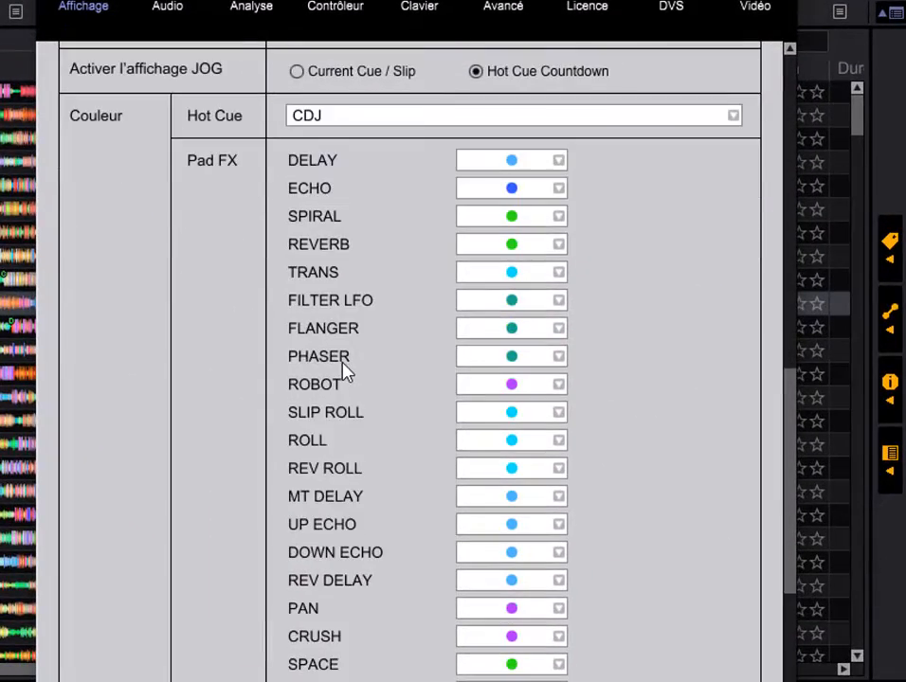
pyautogui.scroll(-3, 343, 371)
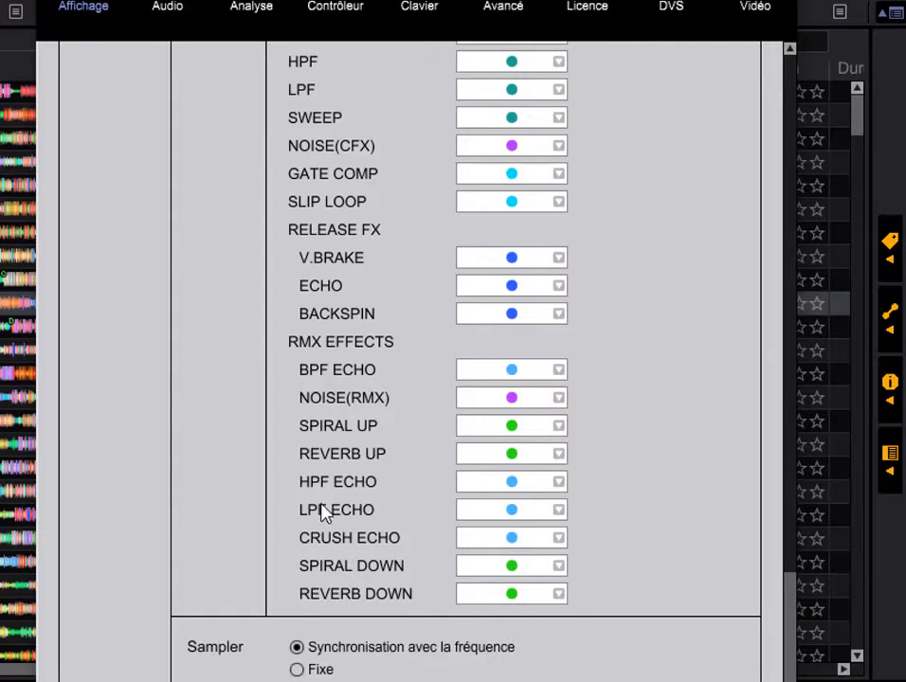
pyautogui.click(556, 457)
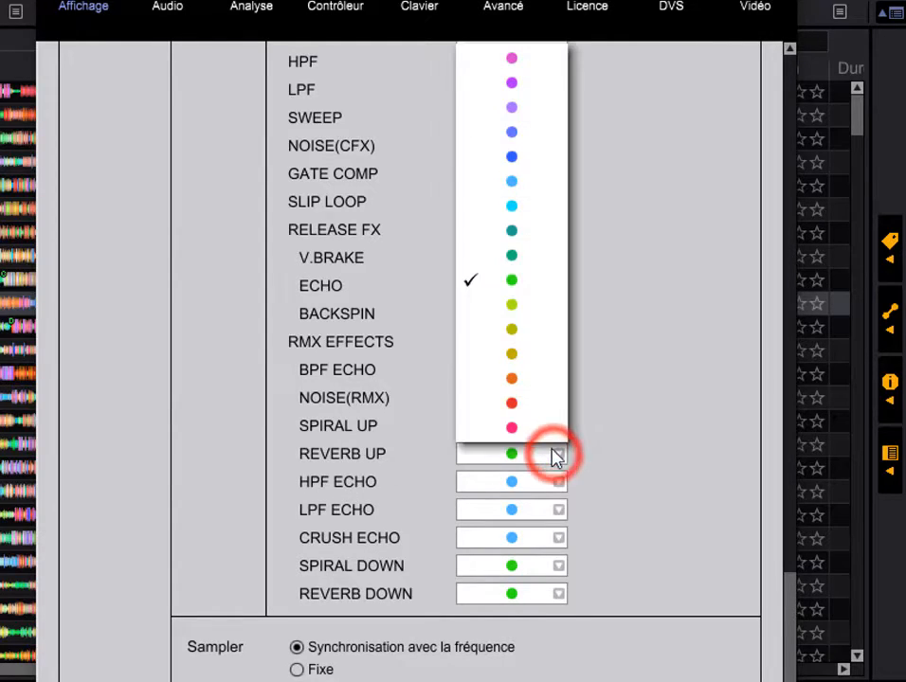
pyautogui.click(514, 429)
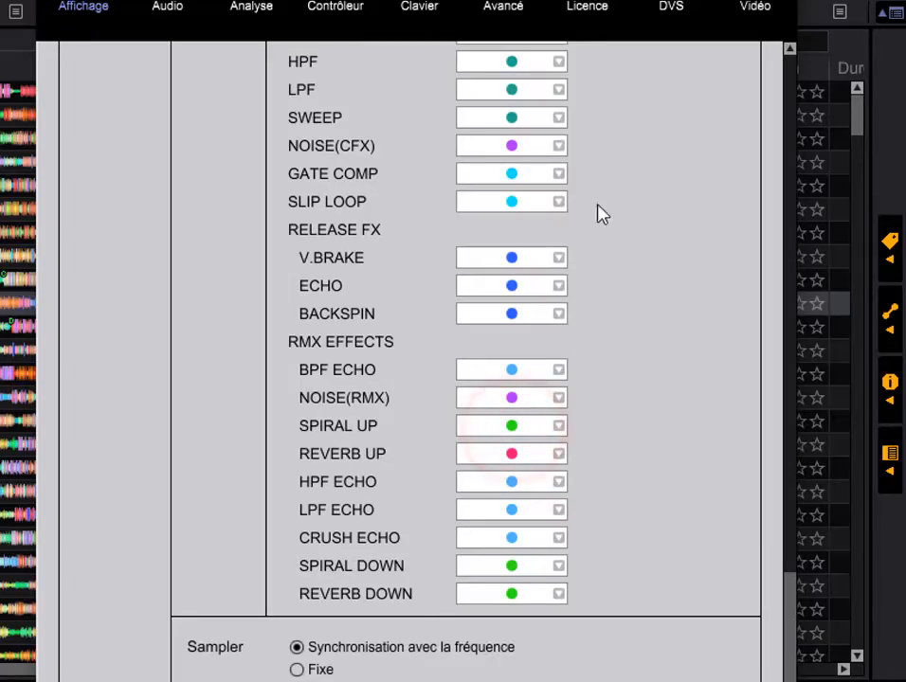
# - Set the Pad FX colour of the SPIRAL UP effect to pink and close the preferences
pyautogui.click(531, 440)
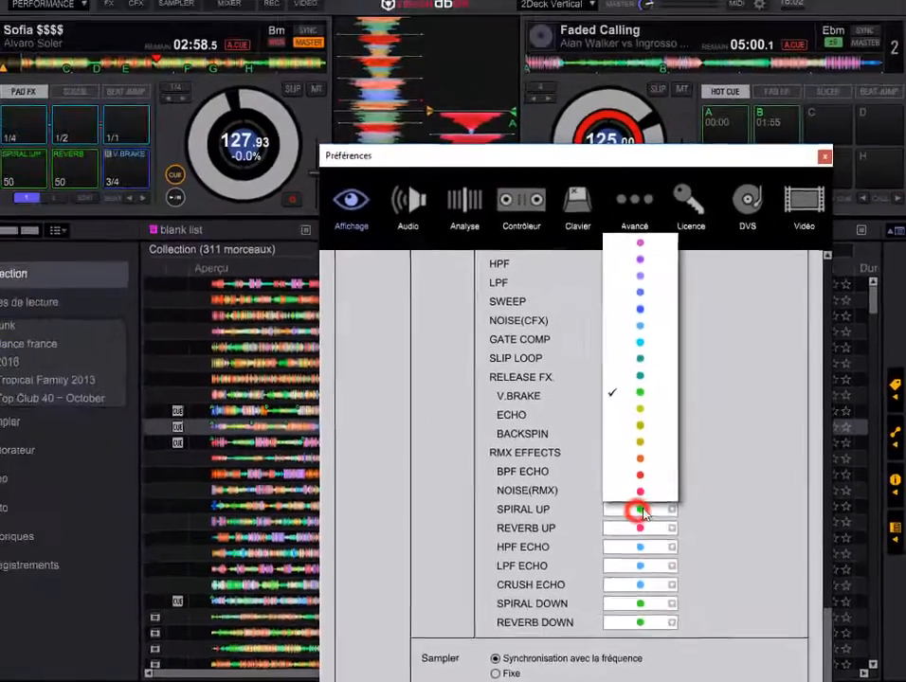
pyautogui.click(536, 413)
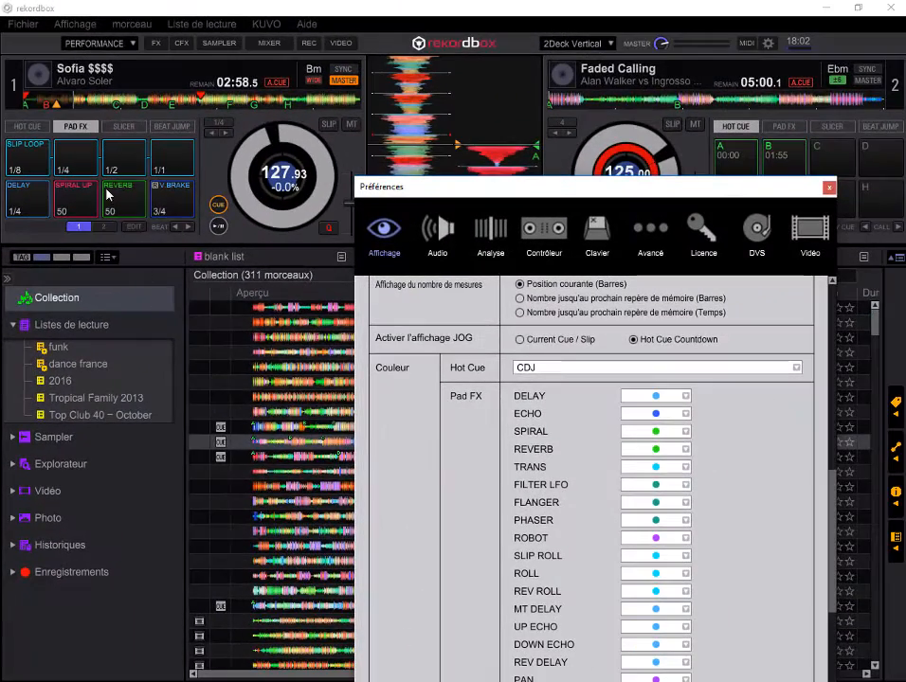
pyautogui.click(827, 189)
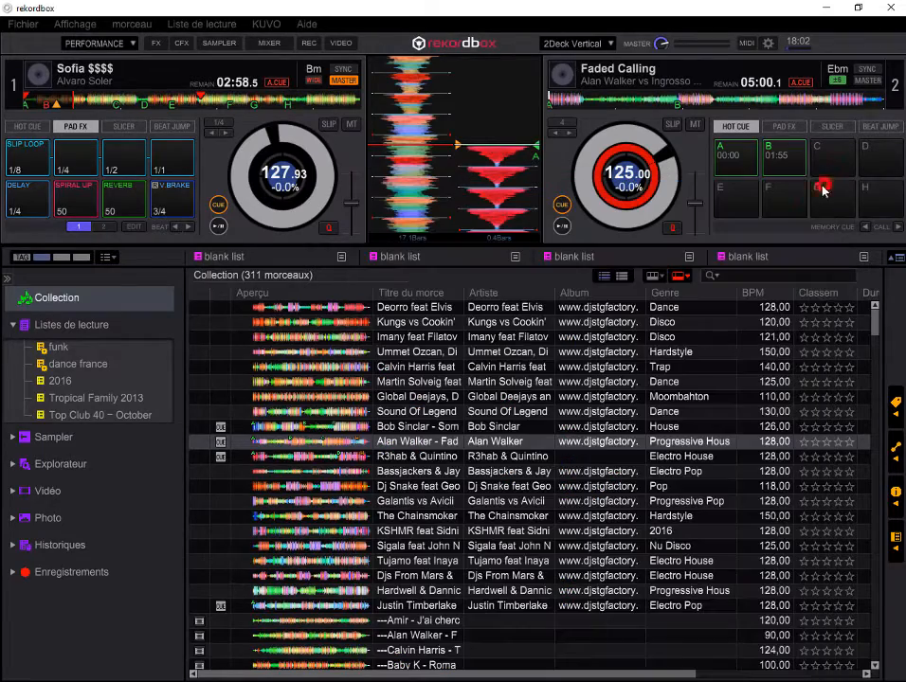
# - Show deck 1's Pad FX bank 2, replace the CRUSH effect with PAN, and leave pad editing
pyautogui.click(38, 161)
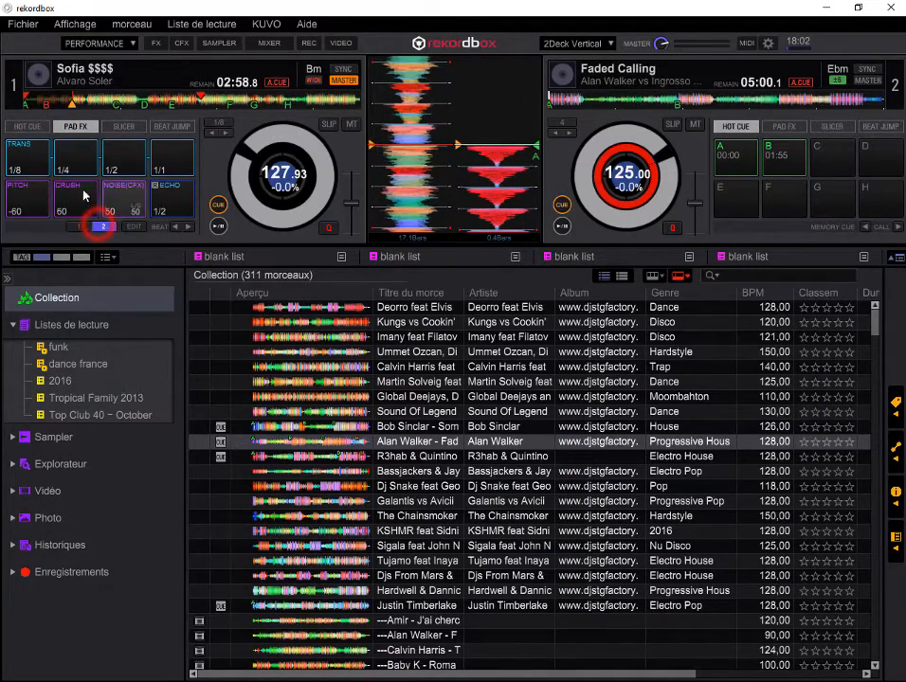
pyautogui.click(74, 193)
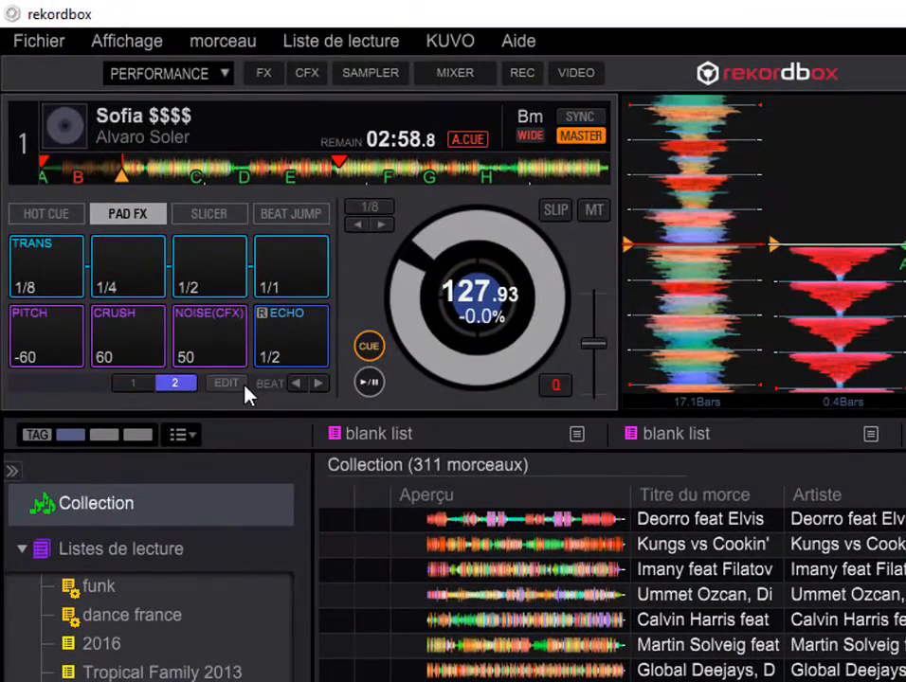
pyautogui.click(219, 382)
pyautogui.click(157, 315)
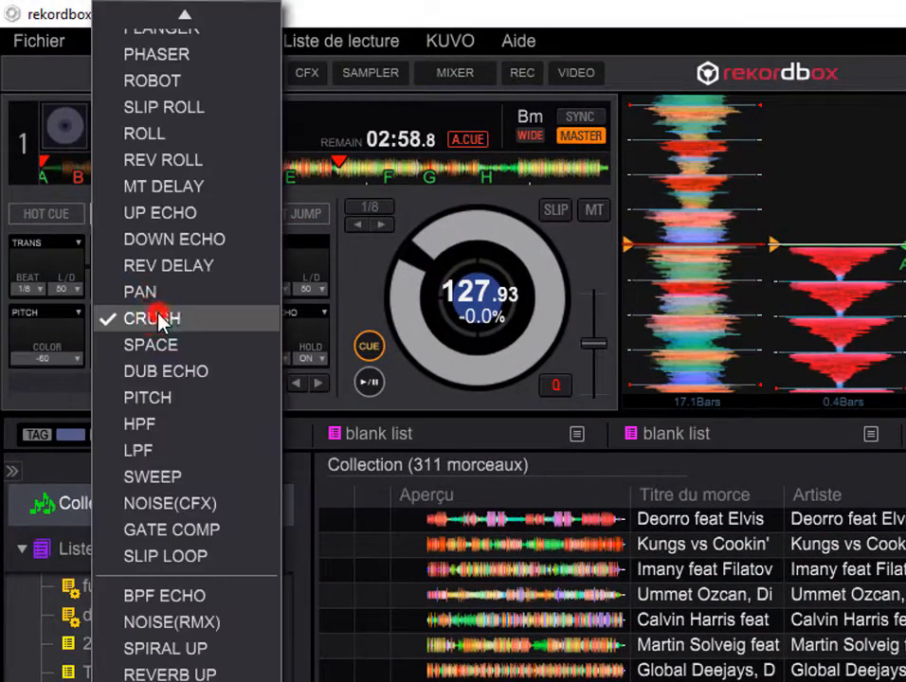
pyautogui.click(155, 292)
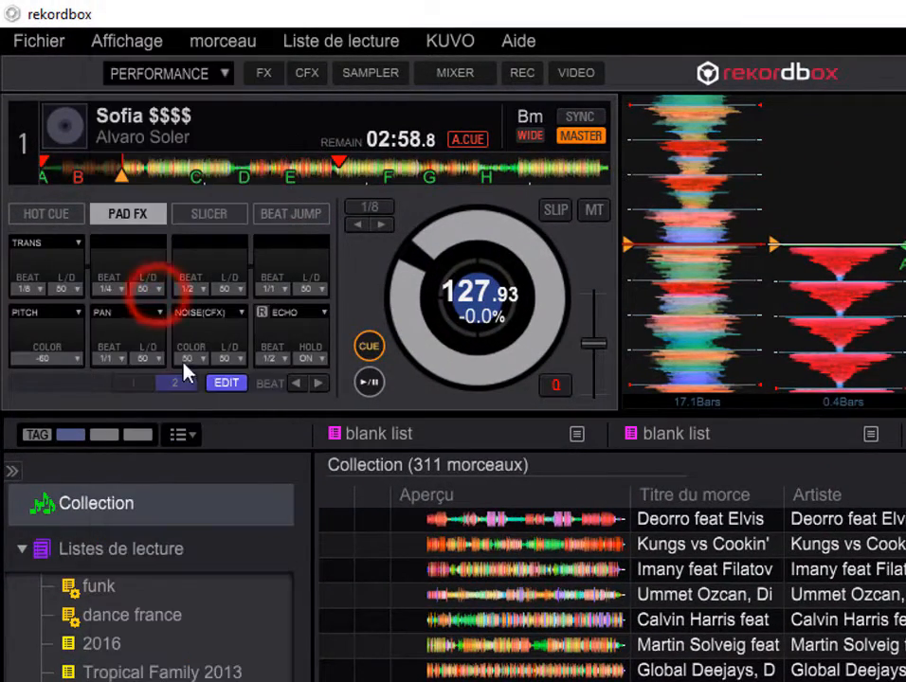
pyautogui.click(231, 384)
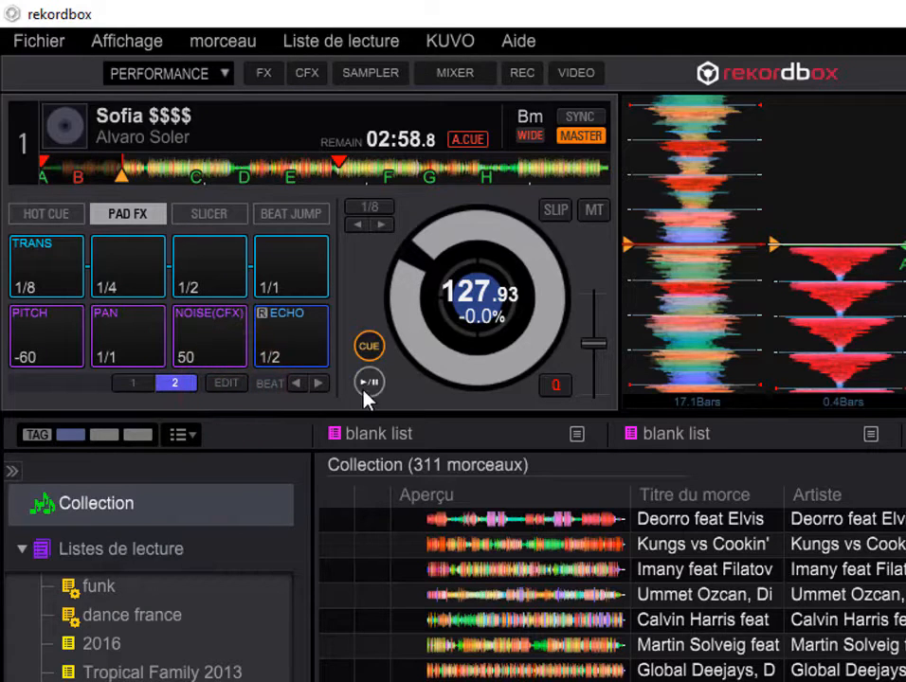
# - Play deck 1, trigger the PAN pad effect to hear it, and pause the track
pyautogui.click(368, 382)
pyautogui.click(132, 360)
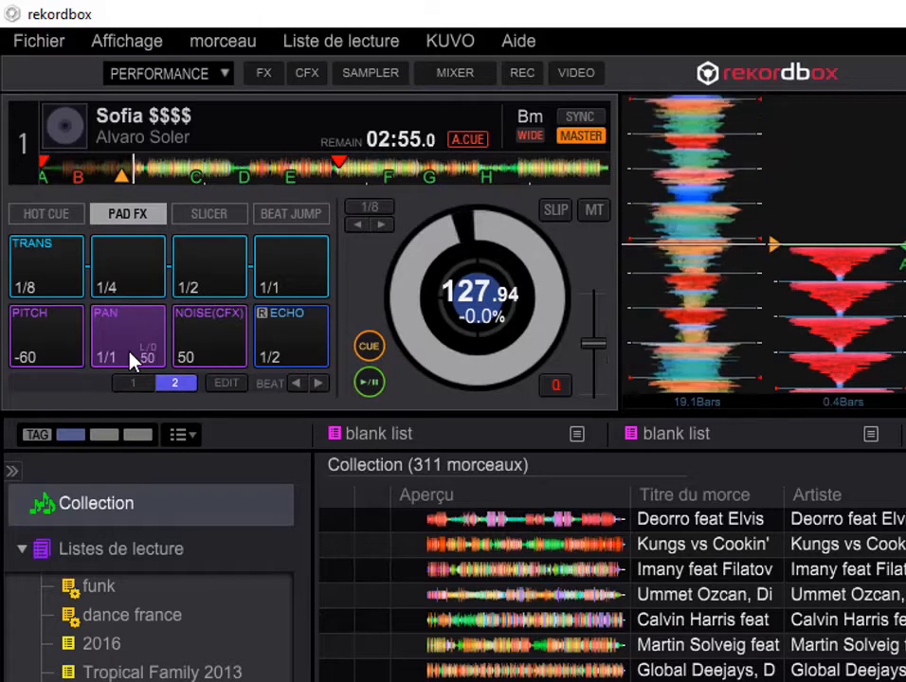
pyautogui.click(133, 358)
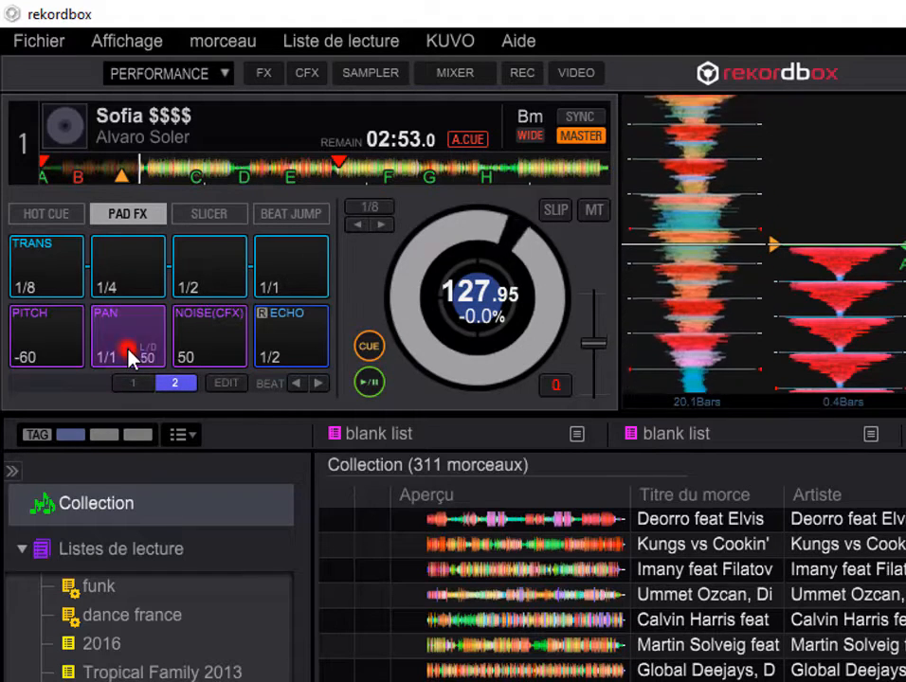
pyautogui.click(384, 390)
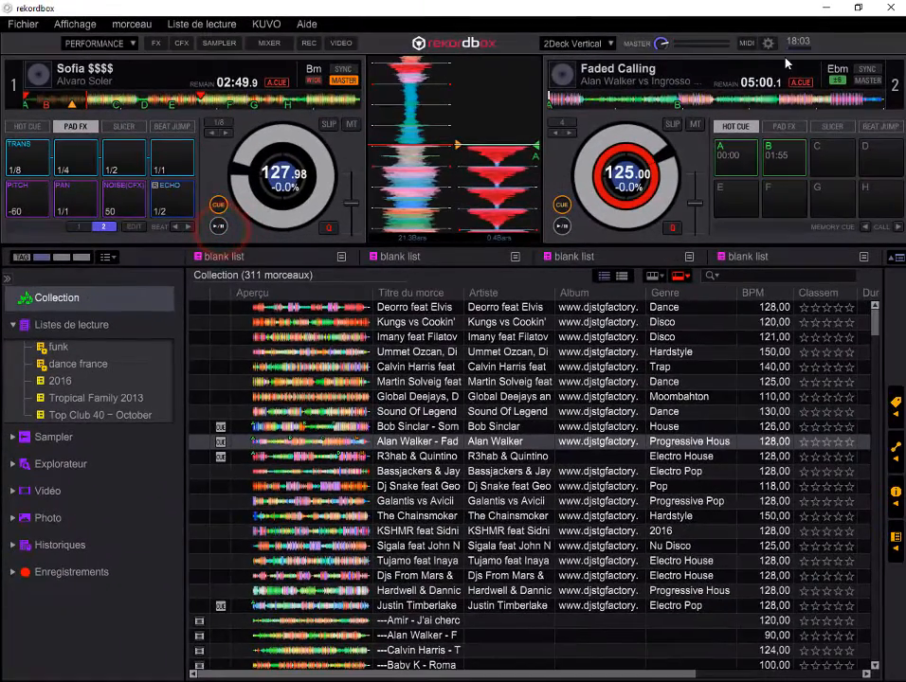
# - Set the Pad FX colour of the PAN effect to green in the display preferences and close them
pyautogui.click(767, 43)
pyautogui.scroll(-10, 543, 464)
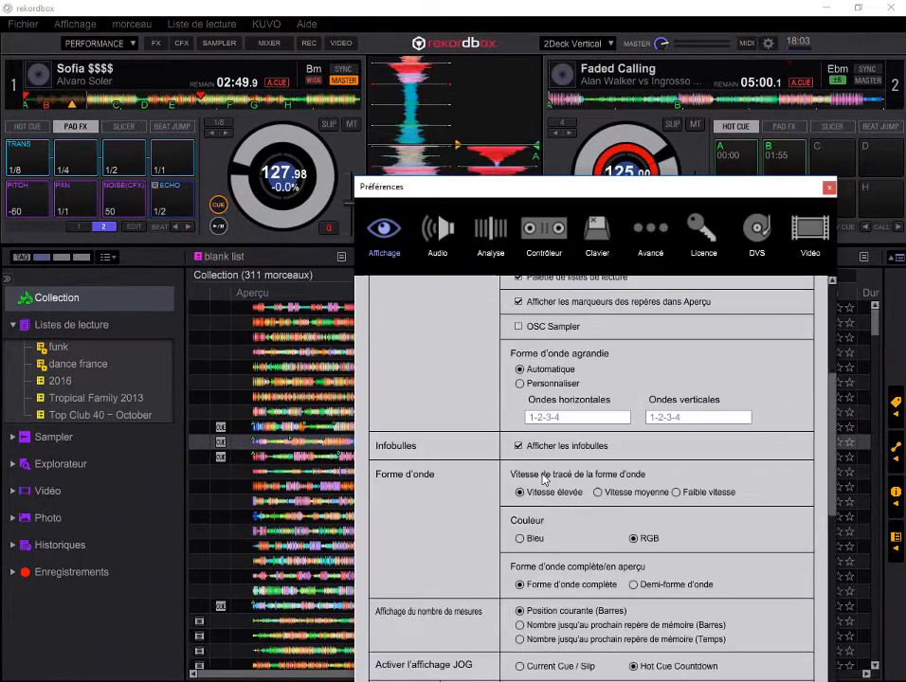
pyautogui.scroll(-6, 544, 478)
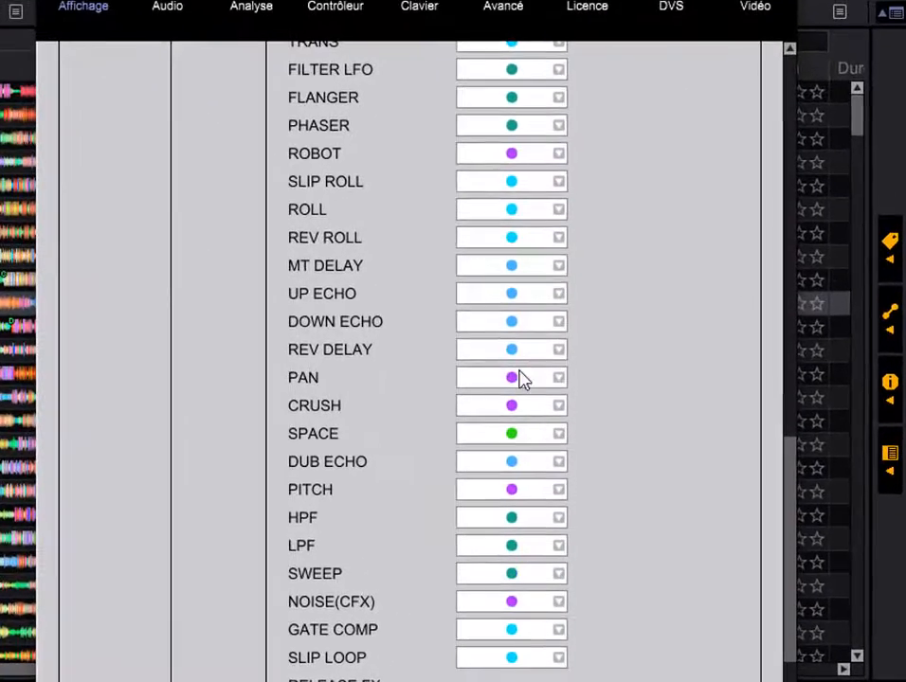
pyautogui.click(566, 414)
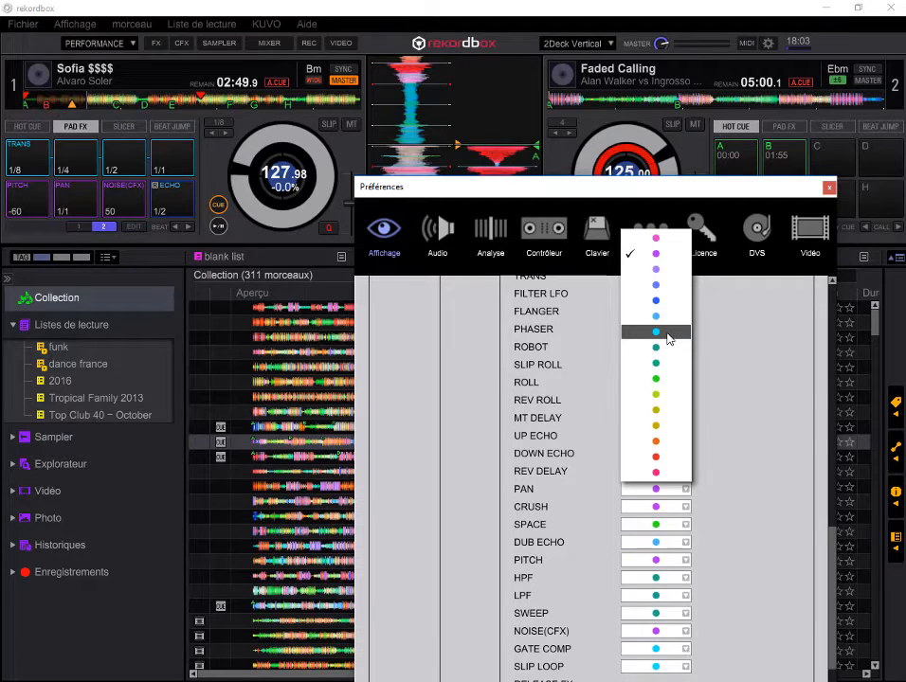
pyautogui.click(660, 379)
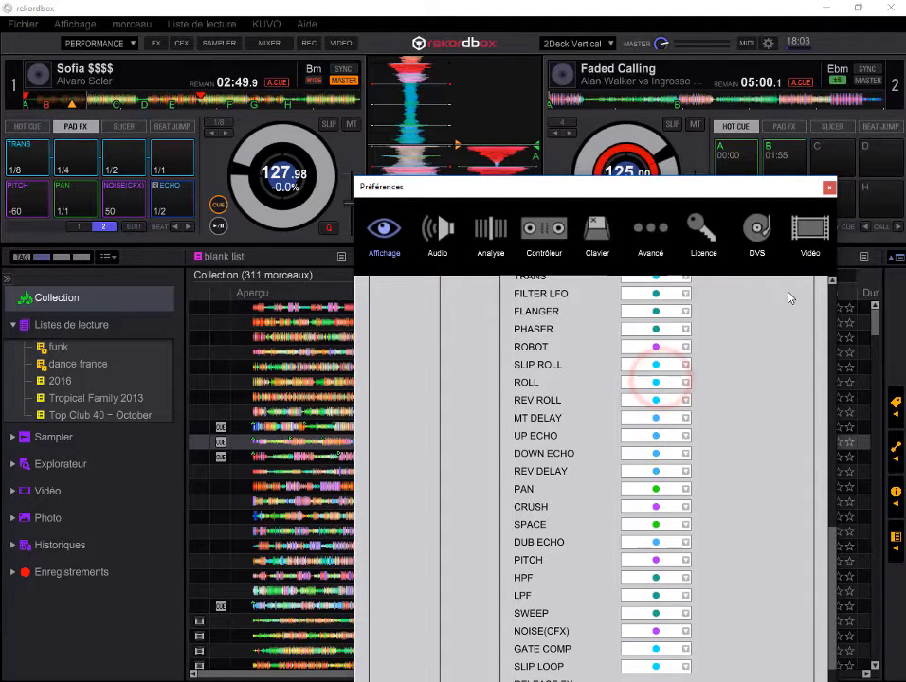
pyautogui.scroll(5, 578, 492)
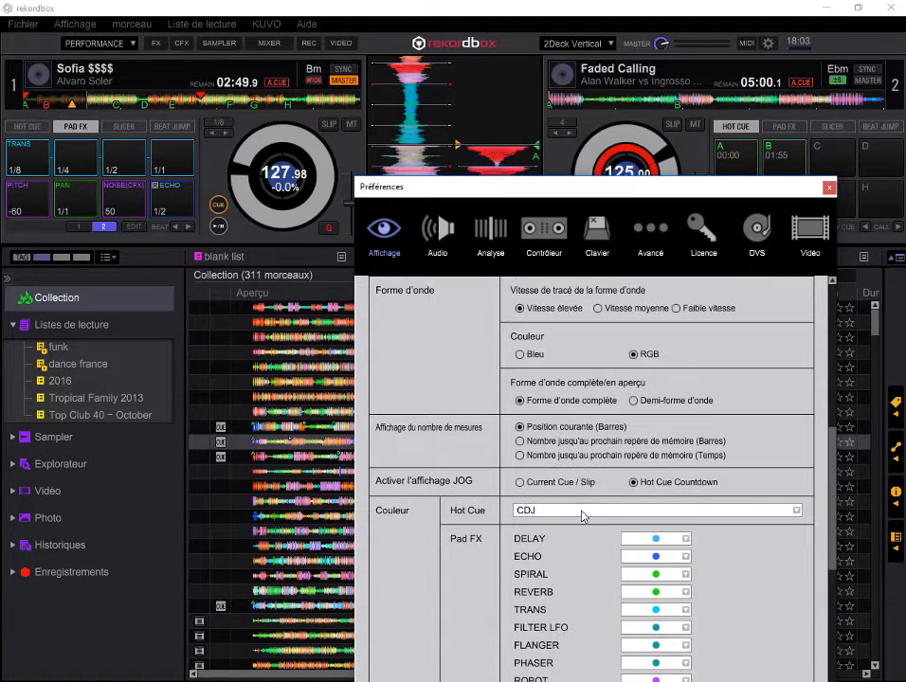
pyautogui.click(827, 195)
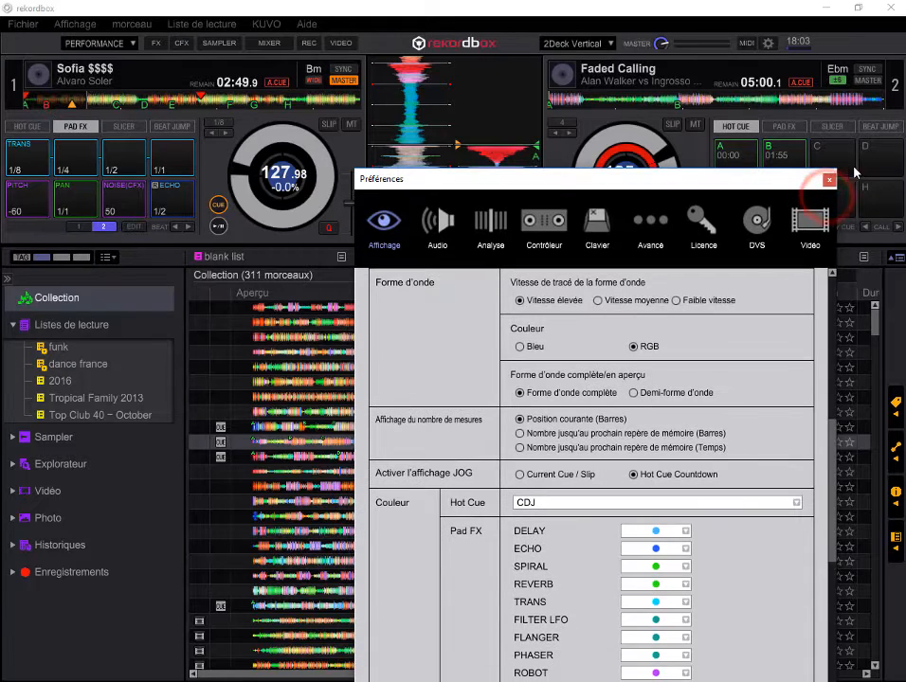
pyautogui.click(830, 181)
# - Return deck 1's Pad FX to bank 1, switch the pads to Slicer mode, and play the track
pyautogui.click(84, 159)
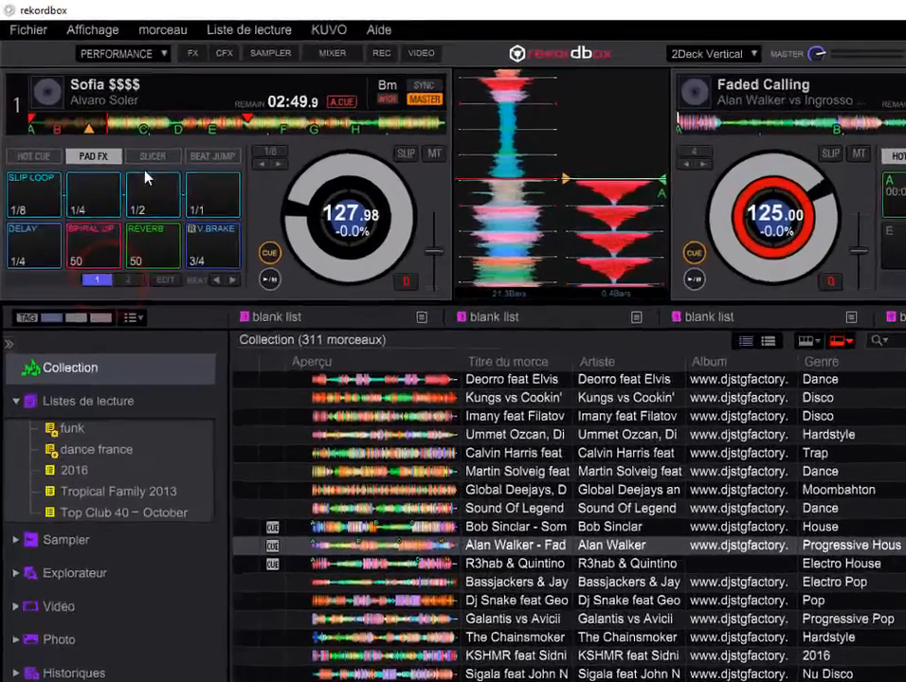
pyautogui.click(123, 126)
pyautogui.click(409, 424)
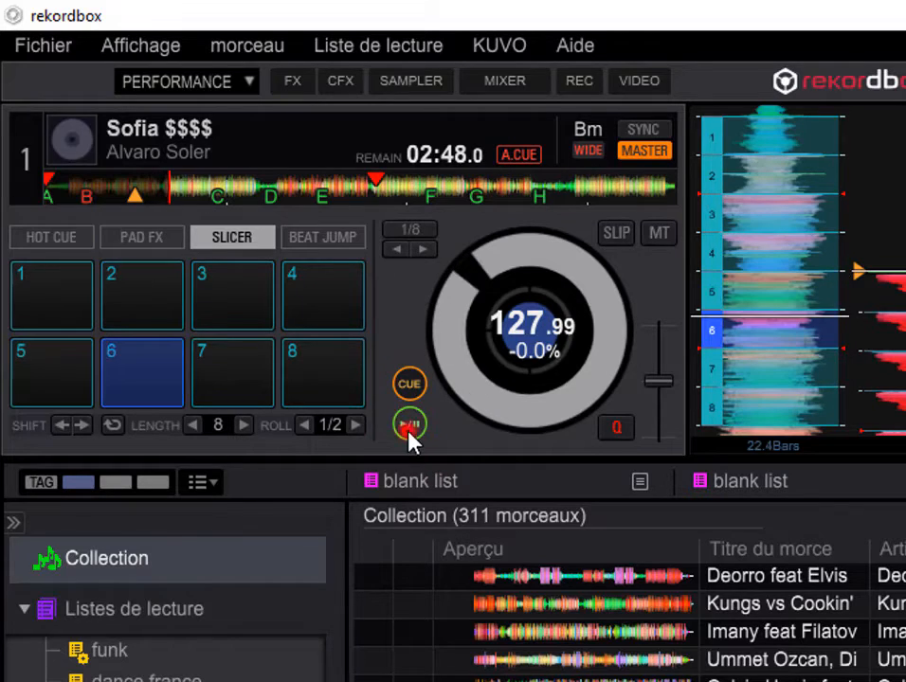
pyautogui.click(408, 424)
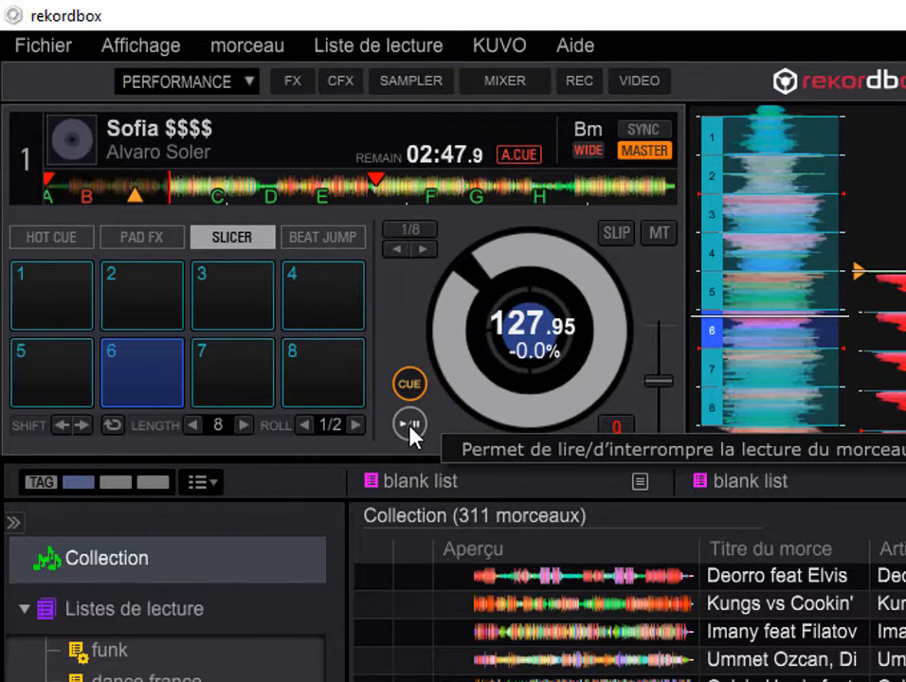
pyautogui.click(410, 425)
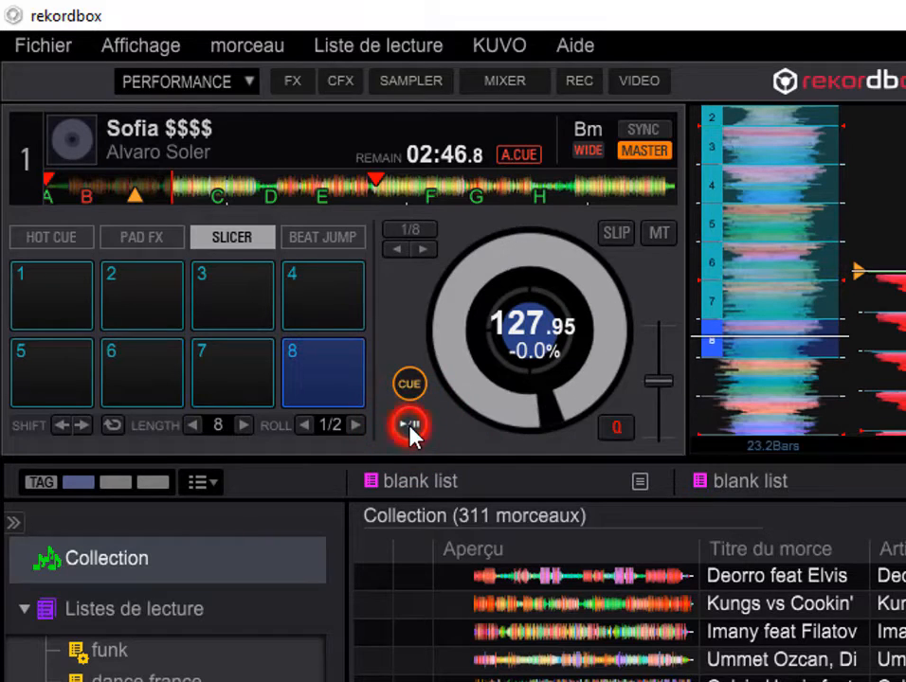
pyautogui.click(409, 424)
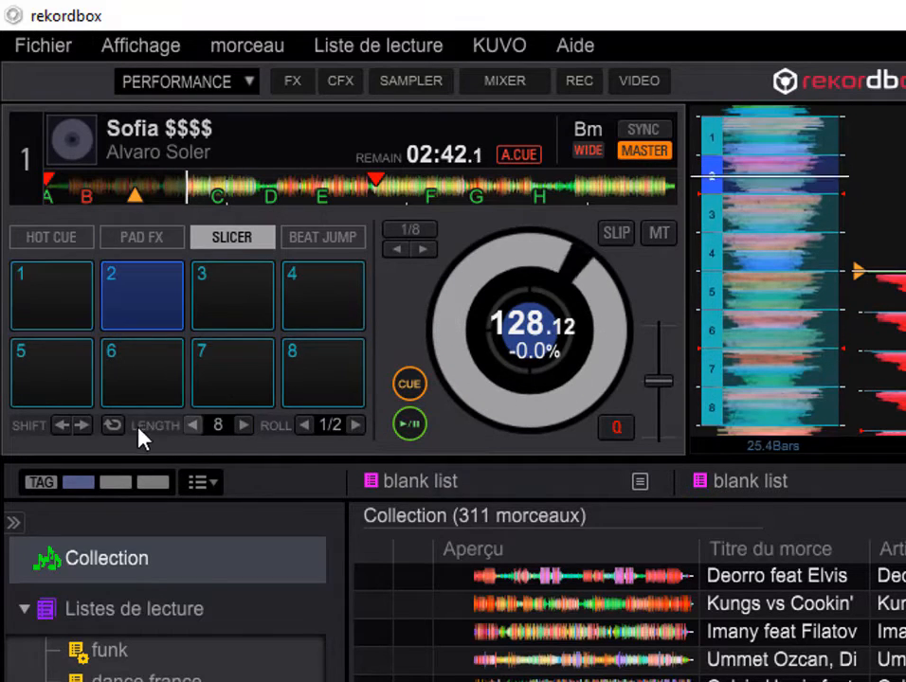
# - Turn on the slicer loop on deck 1, trigger slices 6 and 2, and turn the loop off again
pyautogui.click(115, 427)
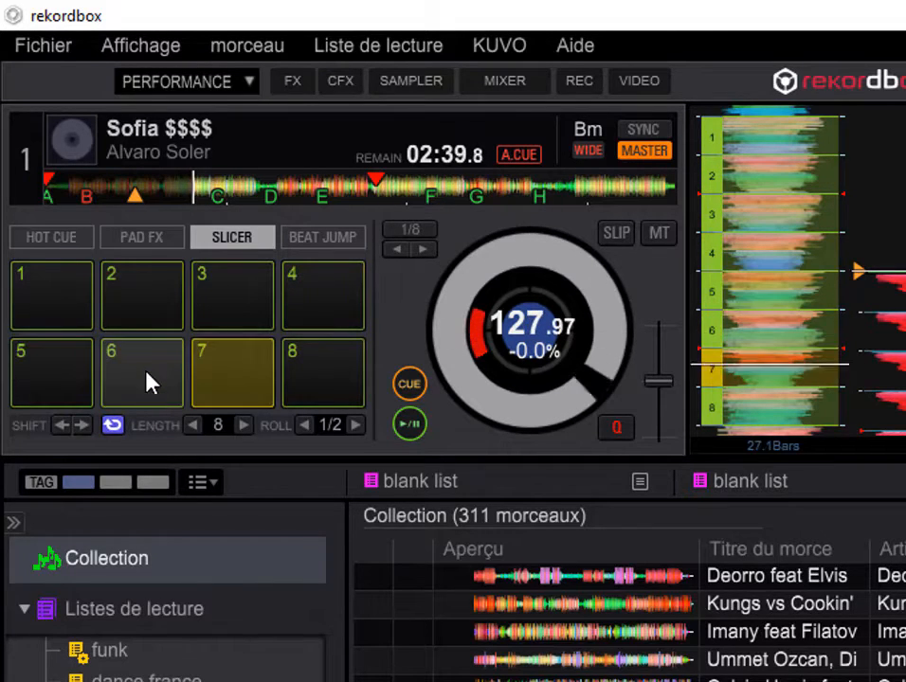
pyautogui.click(147, 379)
pyautogui.click(149, 314)
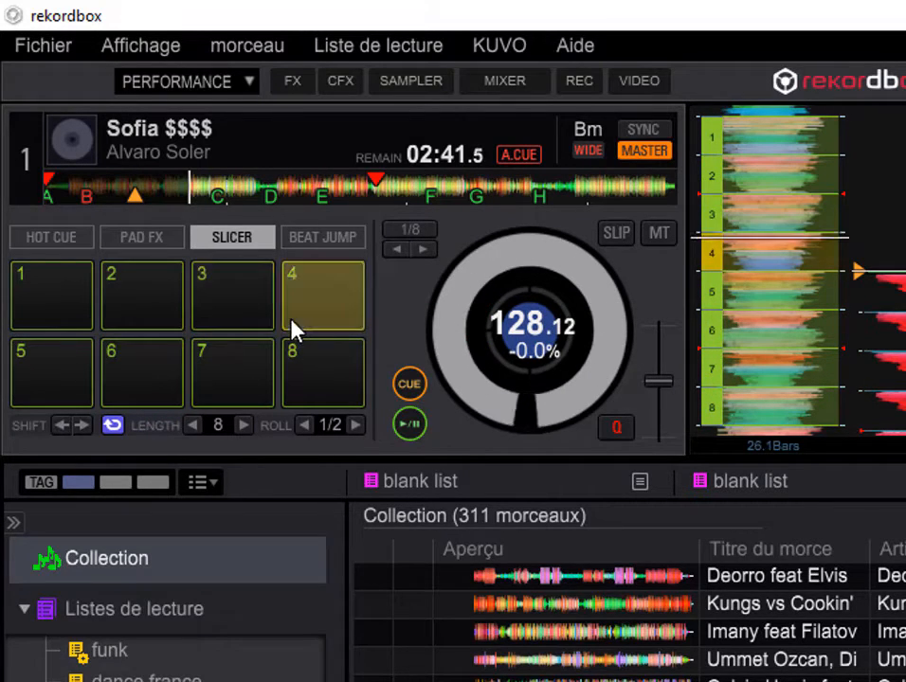
pyautogui.click(113, 425)
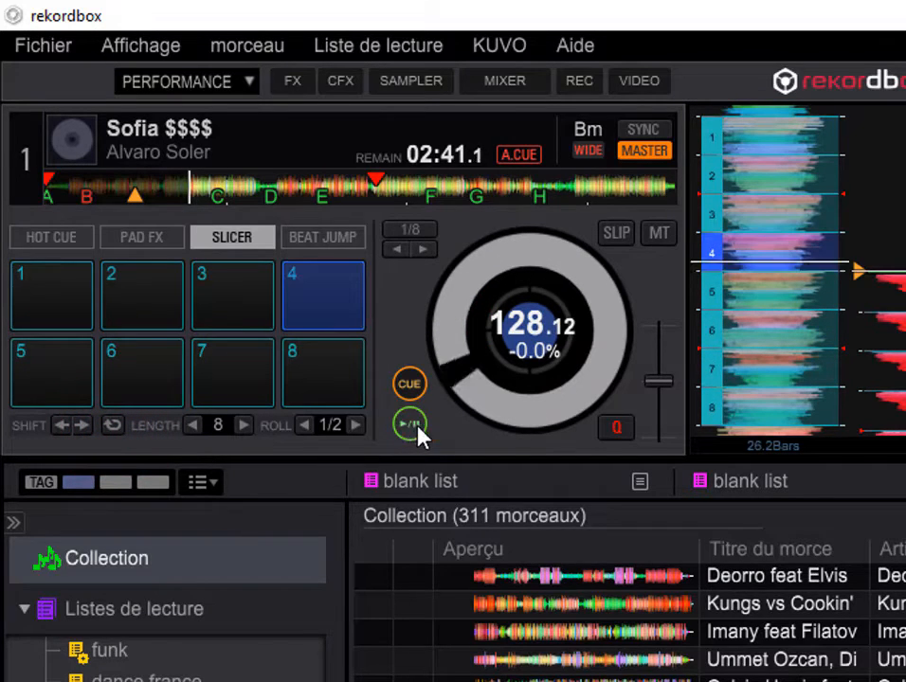
# - Switch deck 1's pads to Beat Jump mode and jump 1 beat forward, 1 beat back, and 8 beats back
pyautogui.click(320, 237)
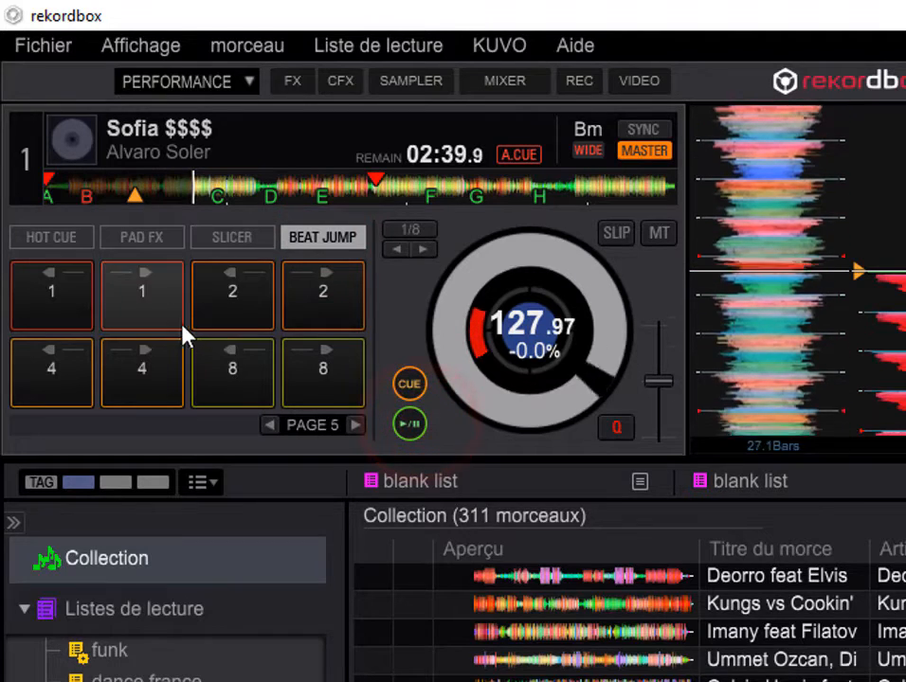
pyautogui.click(167, 305)
pyautogui.click(14, 301)
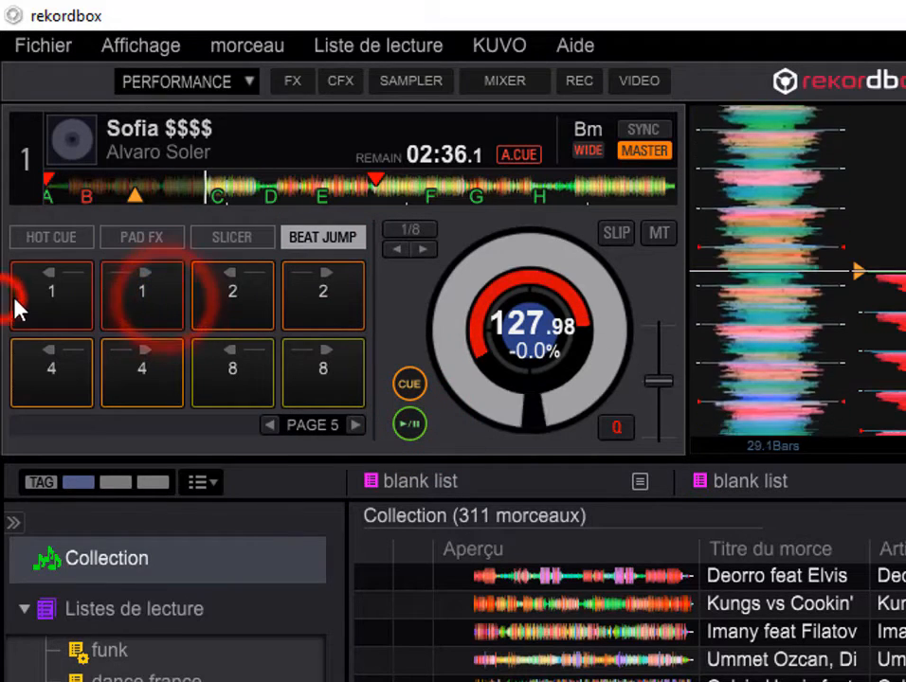
pyautogui.click(232, 393)
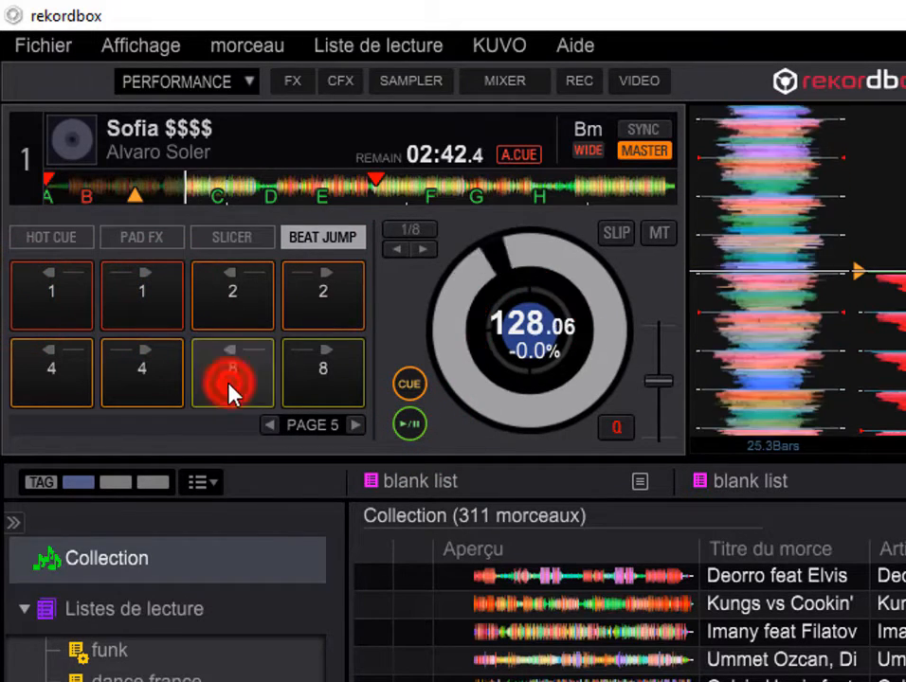
pyautogui.click(233, 392)
# - Jump deck 1 forward by 8 beats several times, with a single 8-beat jump back in between
pyautogui.click(347, 396)
pyautogui.click(347, 396)
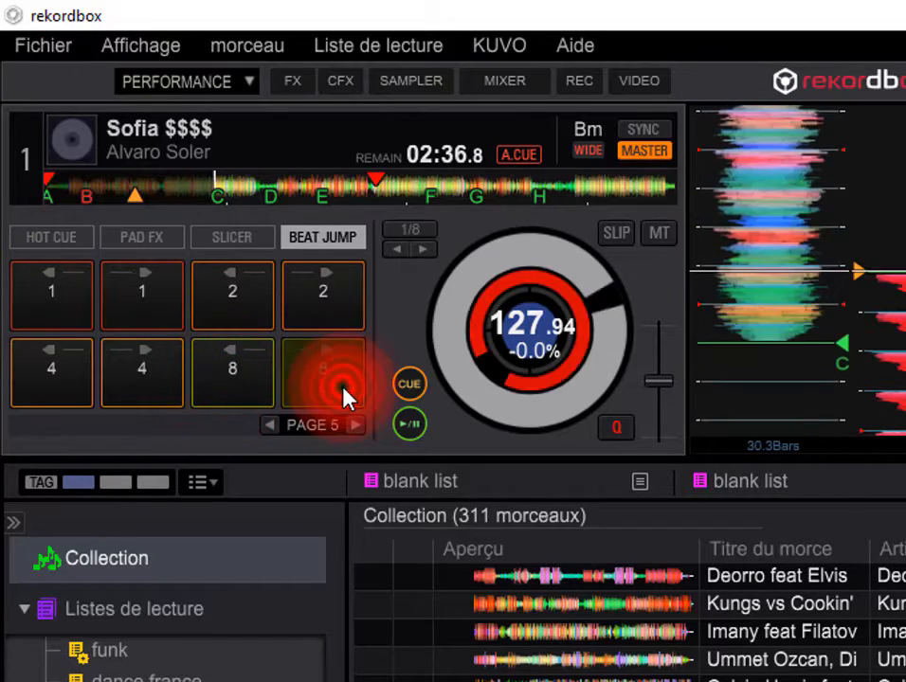
pyautogui.click(347, 396)
pyautogui.click(347, 396)
pyautogui.click(232, 379)
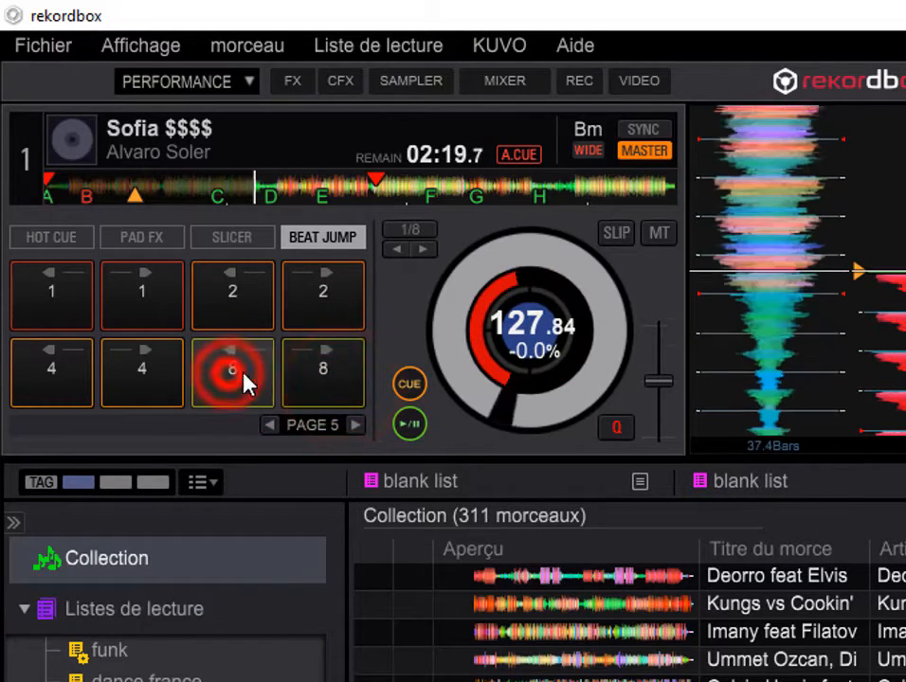
pyautogui.click(304, 371)
pyautogui.click(303, 377)
pyautogui.click(302, 372)
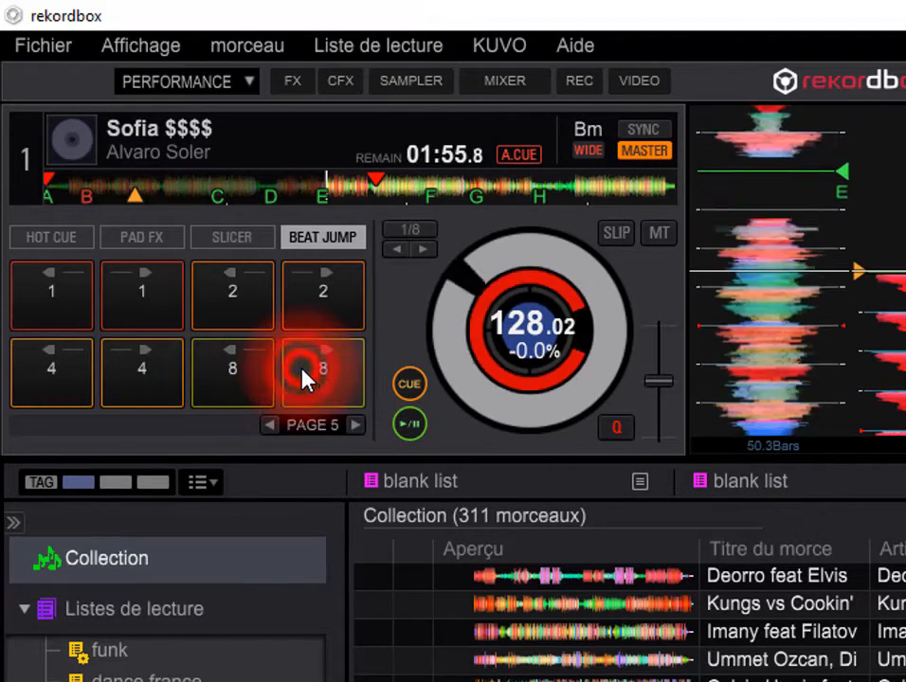
# - Go to Beat Jump page 9 and jump deck 1 forward and back by 32 bars
pyautogui.click(356, 426)
pyautogui.click(355, 425)
pyautogui.click(358, 428)
pyautogui.click(358, 428)
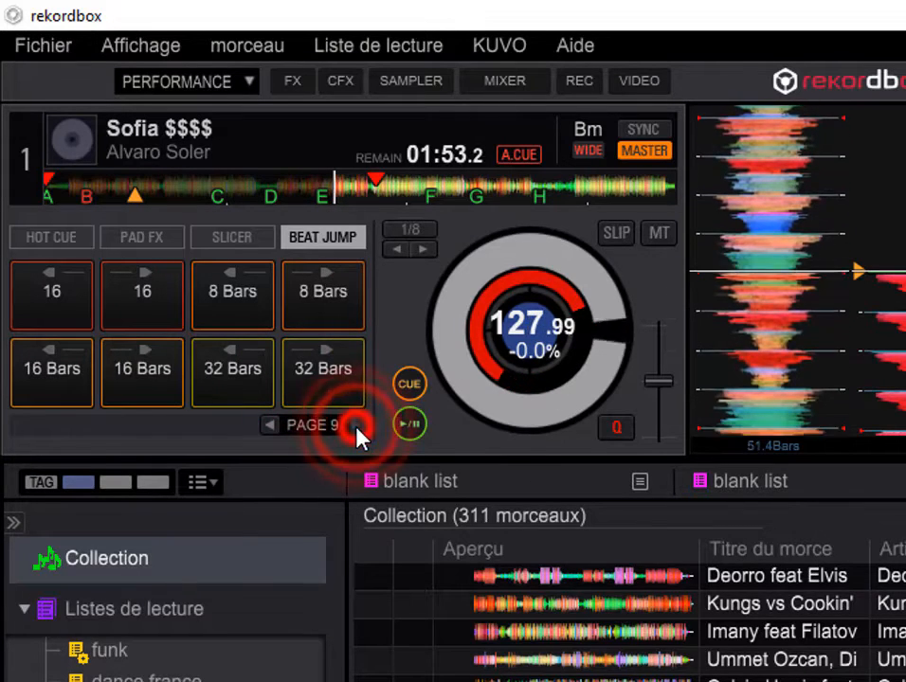
pyautogui.click(323, 396)
pyautogui.click(232, 379)
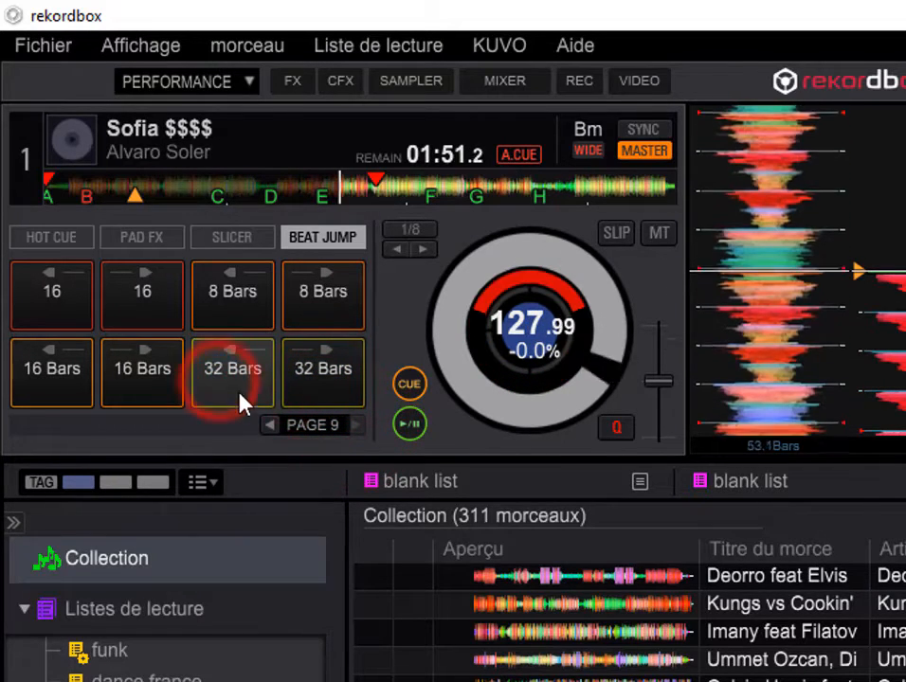
# - Go to Beat Jump page 1 and jump deck 1 forward by 1/2 beat three times
pyautogui.click(282, 440)
pyautogui.click(272, 426)
pyautogui.click(272, 426)
pyautogui.click(272, 426)
pyautogui.click(272, 427)
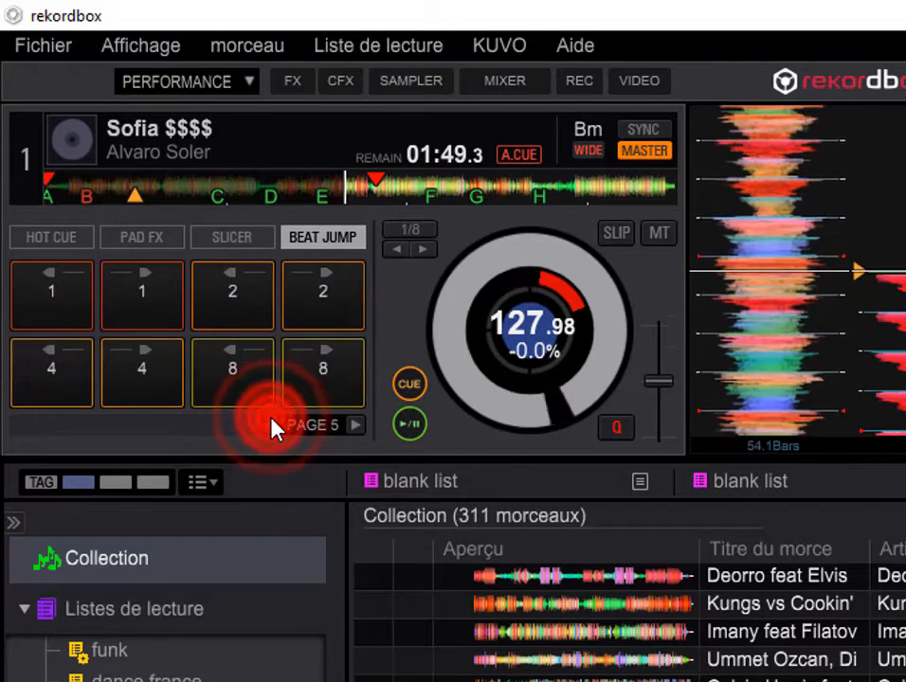
pyautogui.click(272, 426)
pyautogui.click(272, 426)
pyautogui.click(272, 426)
pyautogui.click(272, 427)
pyautogui.click(316, 377)
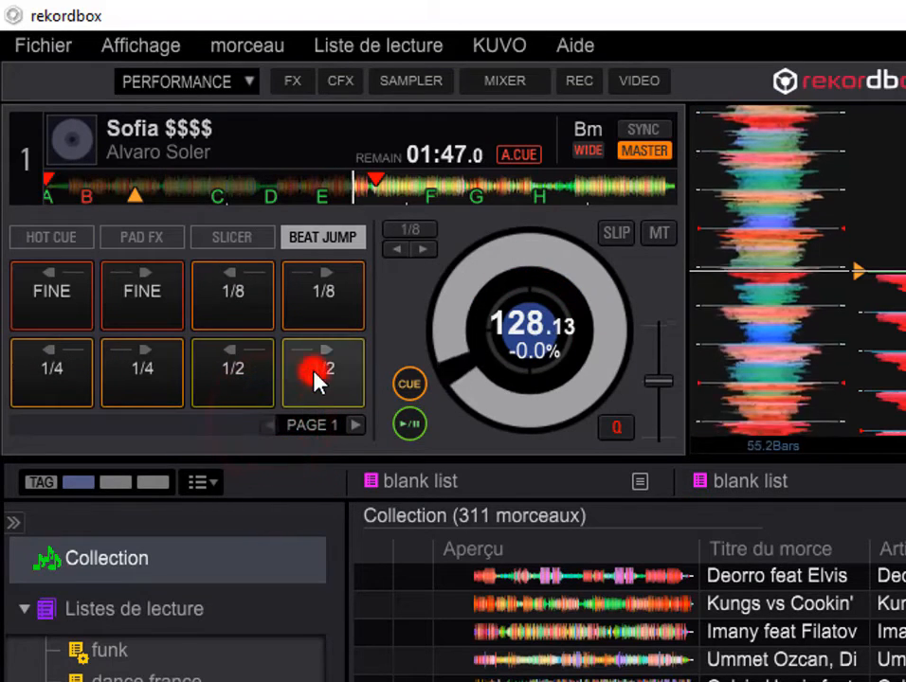
pyautogui.click(316, 380)
pyautogui.click(316, 382)
# - Jump deck 1 backward by 1/2 beat several times in a row
pyautogui.click(237, 376)
pyautogui.click(237, 378)
pyautogui.click(237, 380)
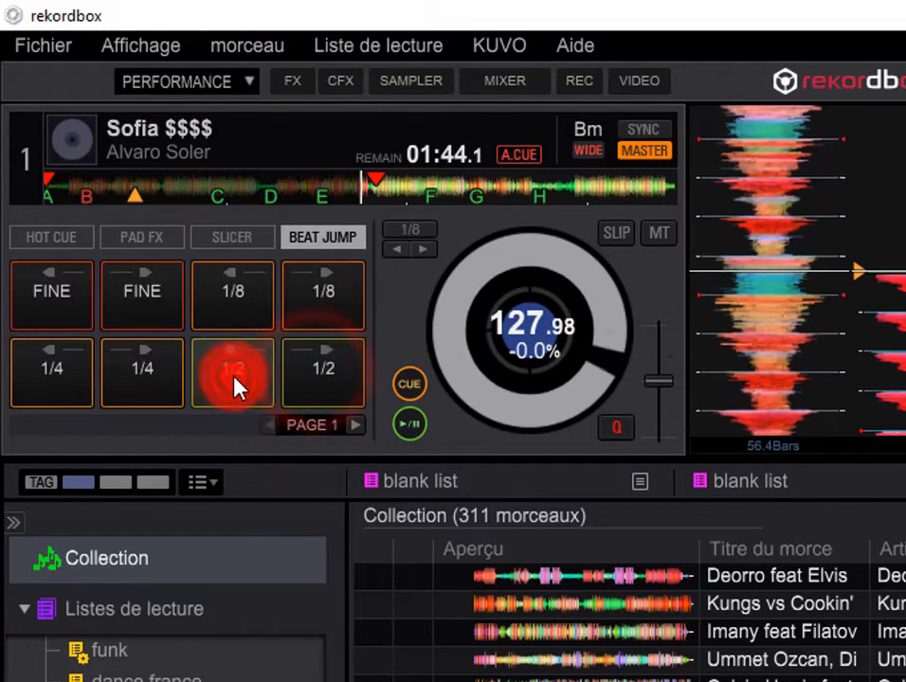
pyautogui.click(237, 382)
pyautogui.click(237, 384)
pyautogui.click(237, 384)
pyautogui.click(237, 383)
# - Return to Beat Jump page 5 and jump deck 1 back by 8 beats twice
pyautogui.click(355, 425)
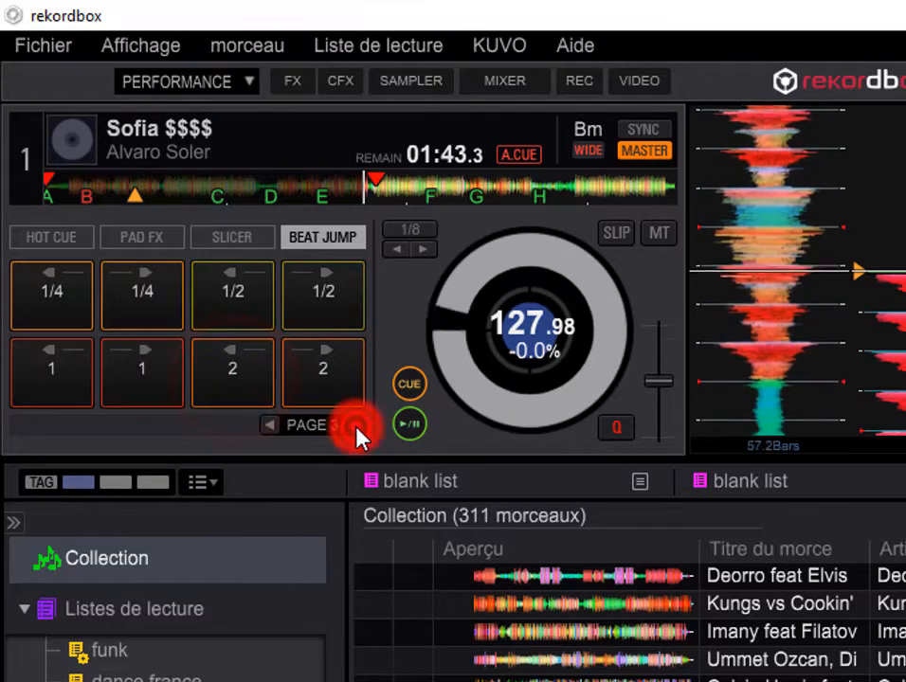
pyautogui.click(356, 424)
pyautogui.click(355, 425)
pyautogui.click(356, 424)
pyautogui.click(250, 396)
pyautogui.click(252, 398)
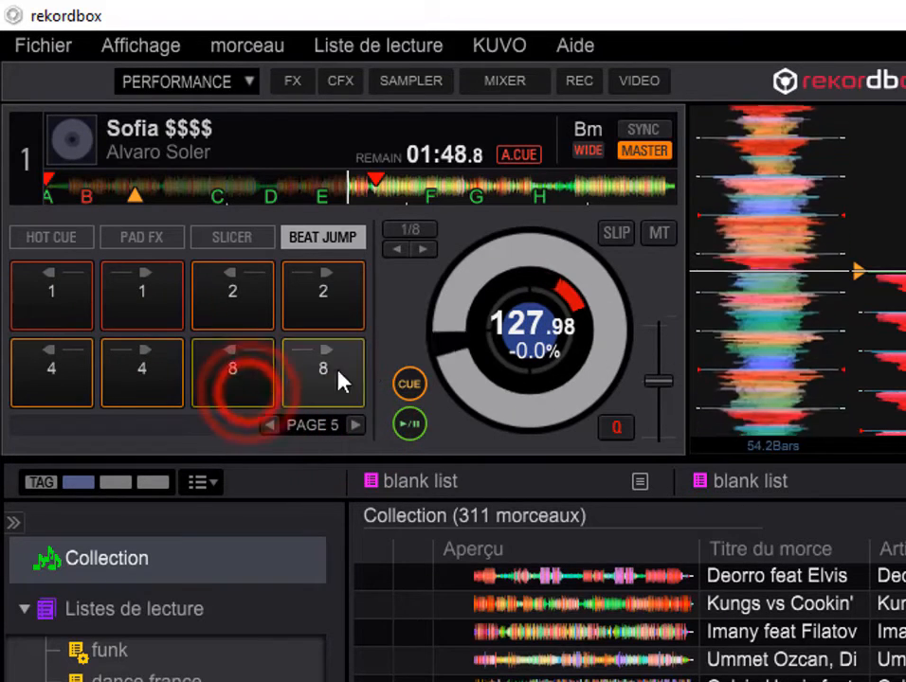
# - Jump deck 1 forward by 8 beats three times and back by 8 beats five times
pyautogui.click(319, 366)
pyautogui.click(322, 370)
pyautogui.click(322, 370)
pyautogui.click(208, 376)
pyautogui.click(208, 379)
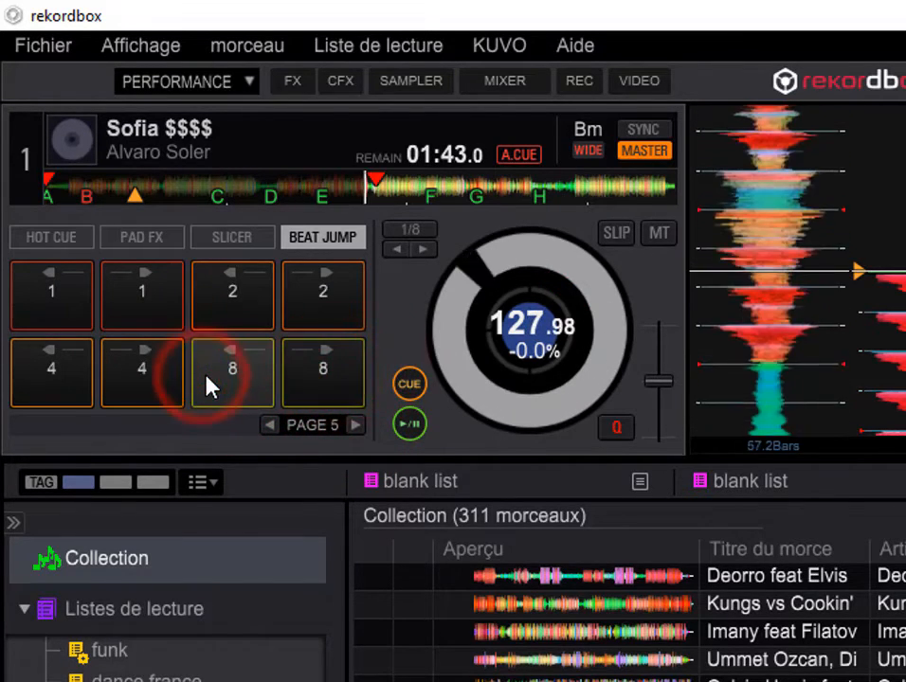
pyautogui.click(208, 379)
pyautogui.click(209, 376)
pyautogui.click(209, 376)
# - Jump deck 1 back by 2 beats and forward by 1 beat three times, and pause playback
pyautogui.click(208, 307)
pyautogui.click(135, 308)
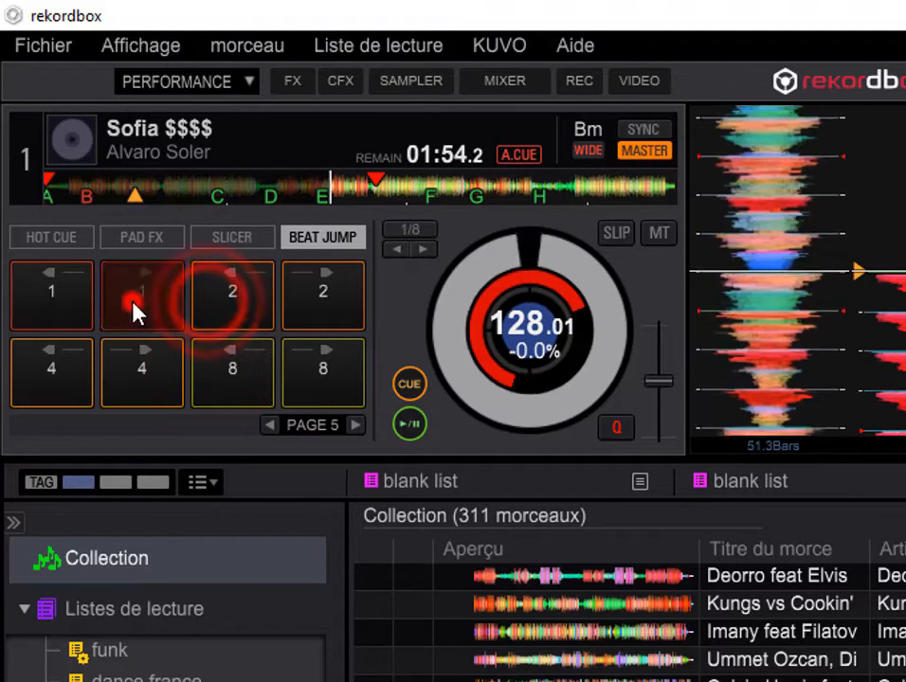
pyautogui.click(137, 313)
pyautogui.click(138, 313)
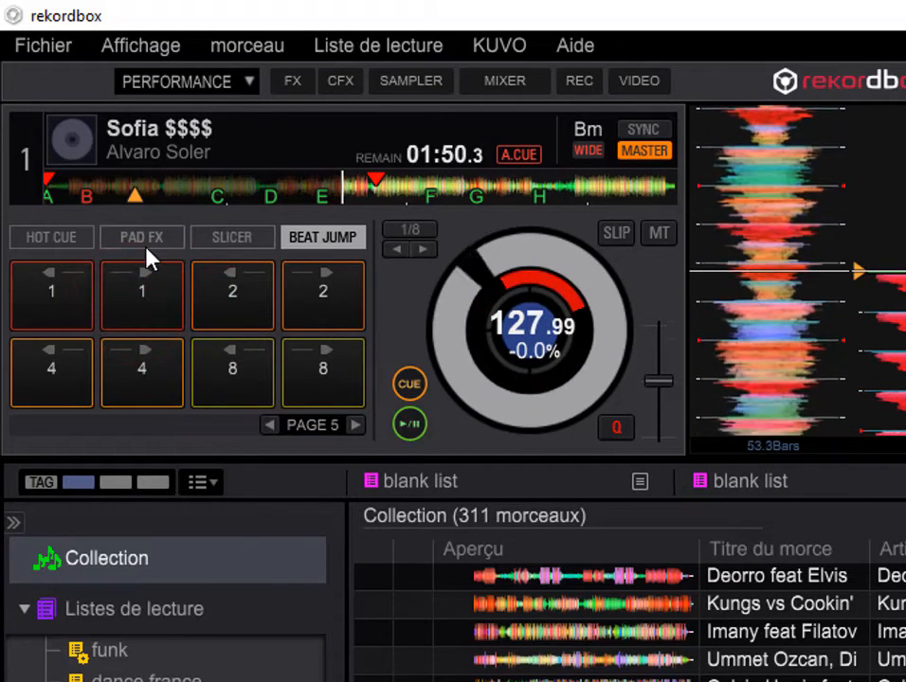
pyautogui.click(413, 425)
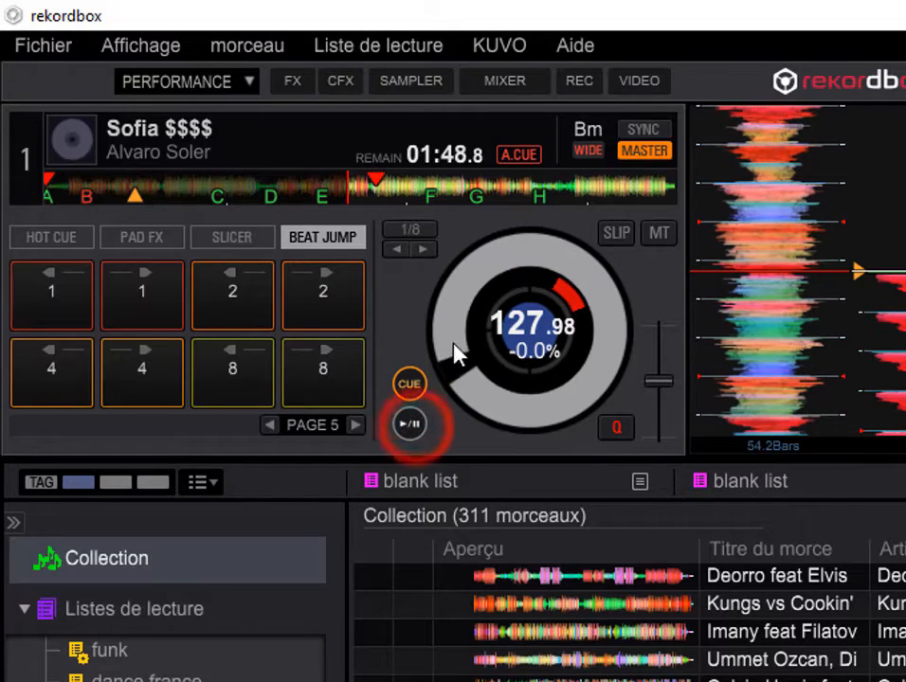
# - Review deck 1's pad modes in turn: Hot Cue, Pad FX, Slicer and Beat Jump
pyautogui.click(65, 237)
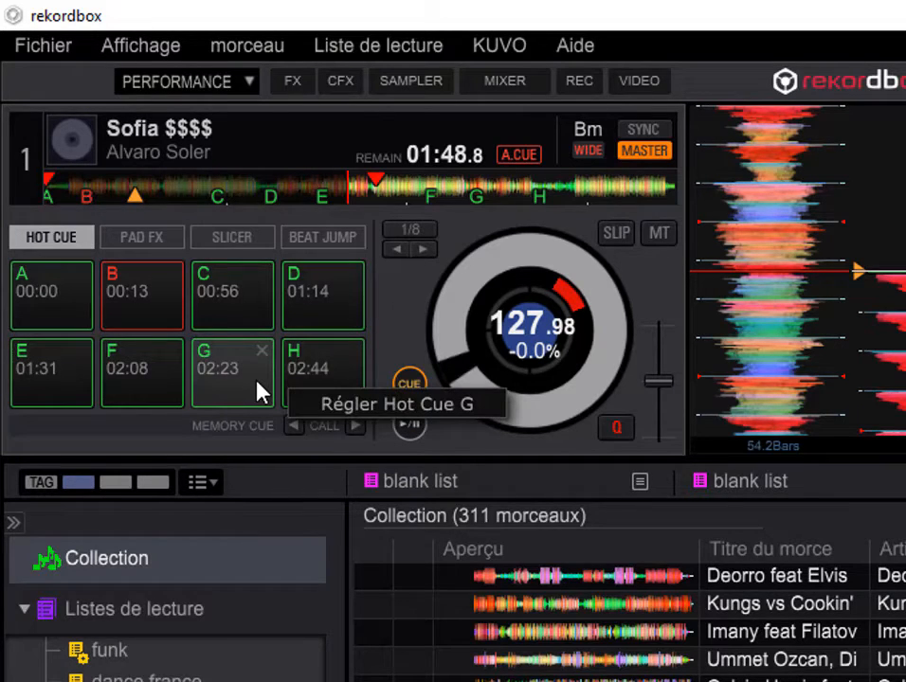
pyautogui.click(148, 237)
pyautogui.click(255, 238)
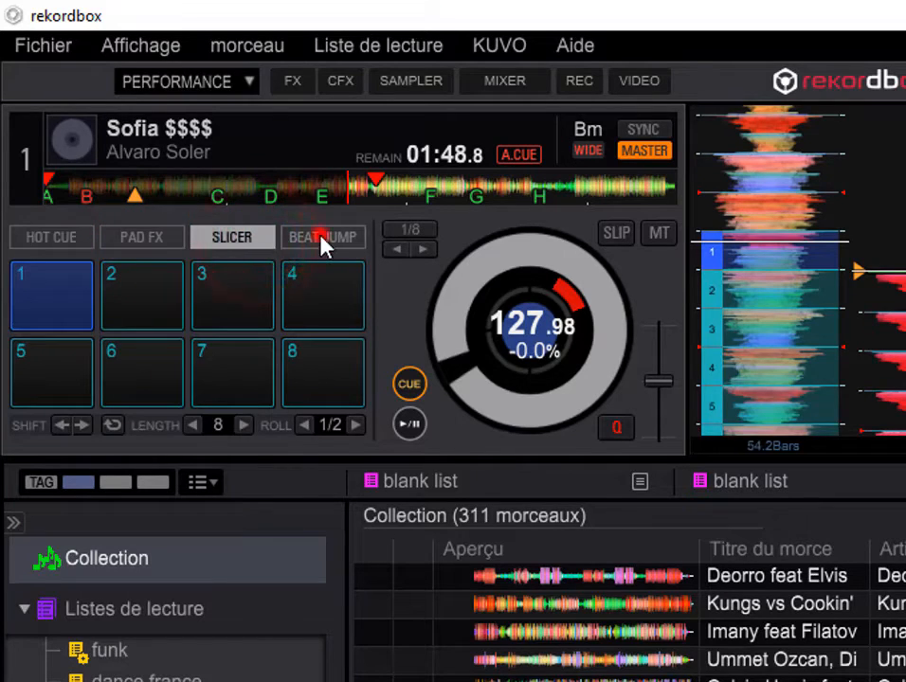
pyautogui.click(322, 237)
# - Switch deck 1's pads to Hot Cue mode and trigger cues B, A, C, D, G and F
pyautogui.click(43, 237)
pyautogui.click(120, 294)
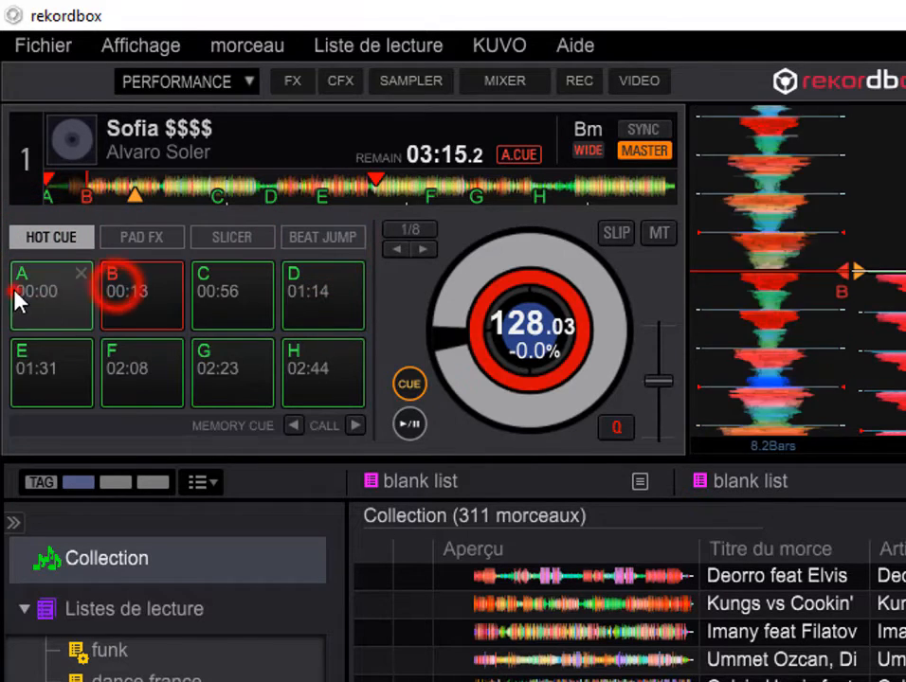
pyautogui.click(21, 294)
pyautogui.click(205, 294)
pyautogui.click(315, 295)
pyautogui.click(253, 349)
pyautogui.click(134, 367)
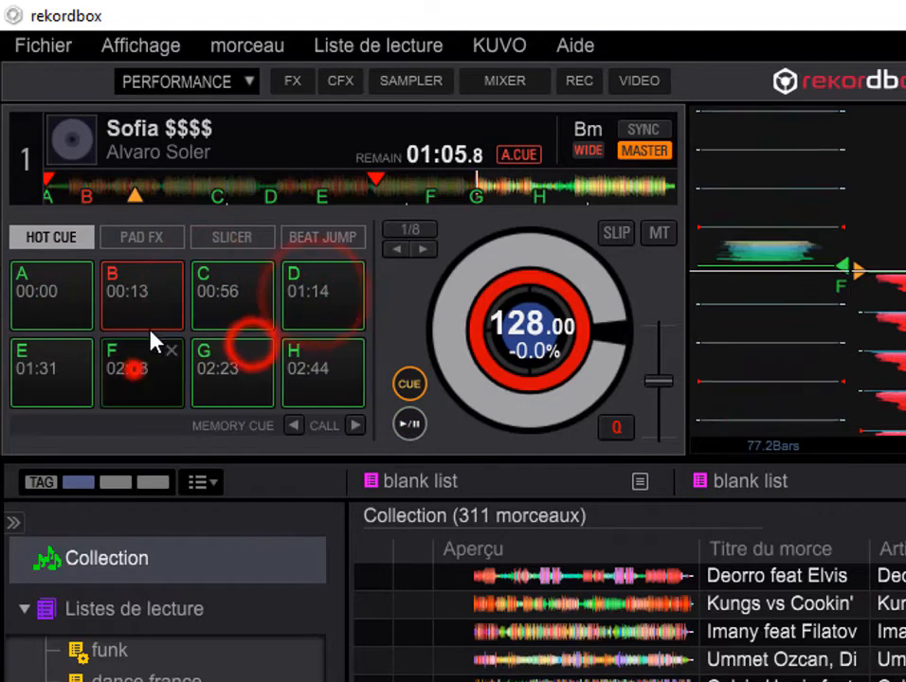
# - Trigger the 1/4 and 1/8 Slip Loop effects in Pad FX mode and return the pads to Hot Cue mode
pyautogui.click(149, 244)
pyautogui.click(142, 283)
pyautogui.click(54, 302)
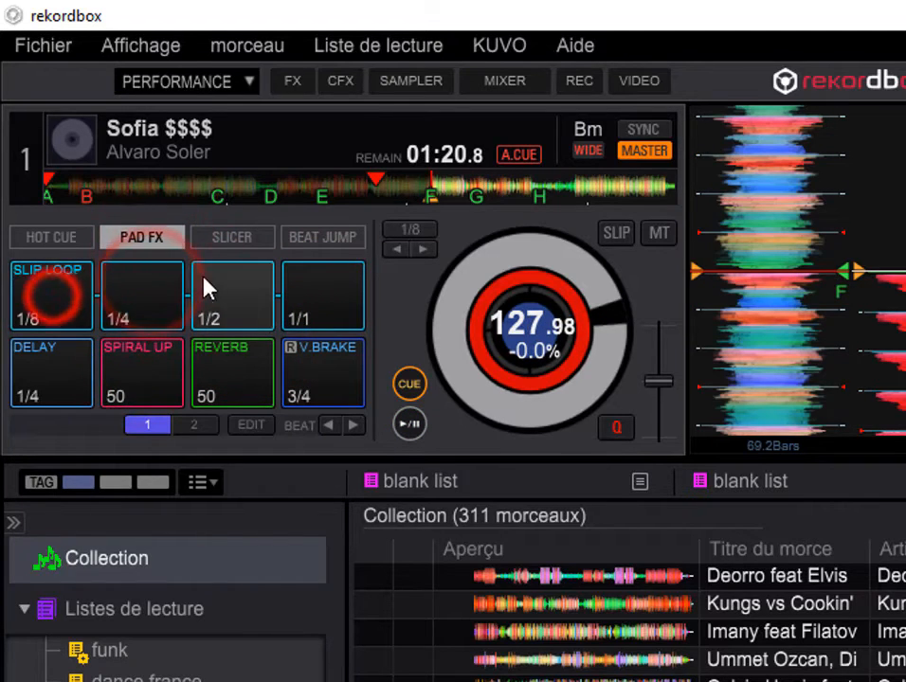
pyautogui.click(66, 237)
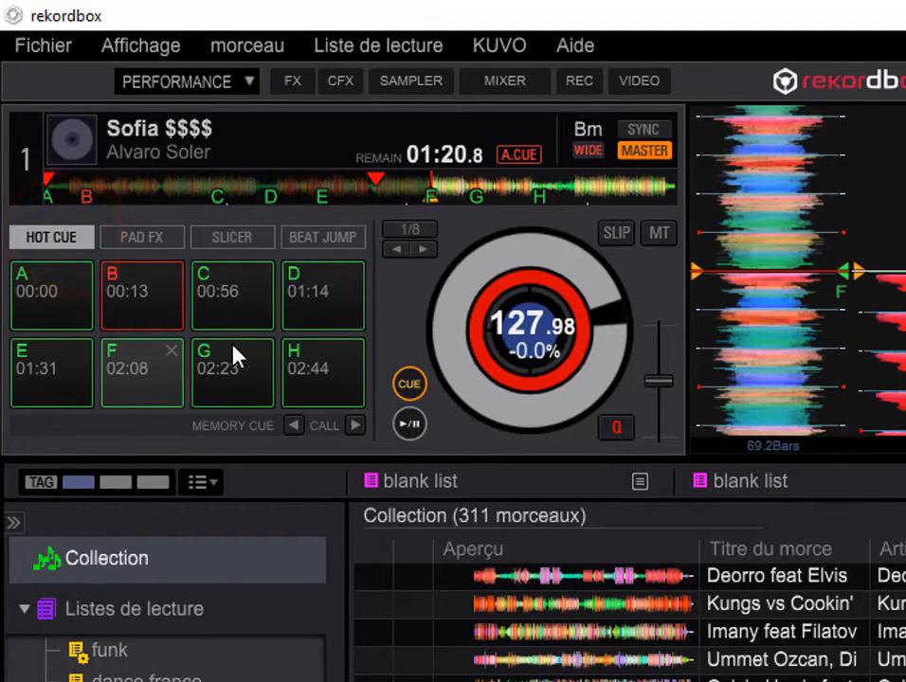